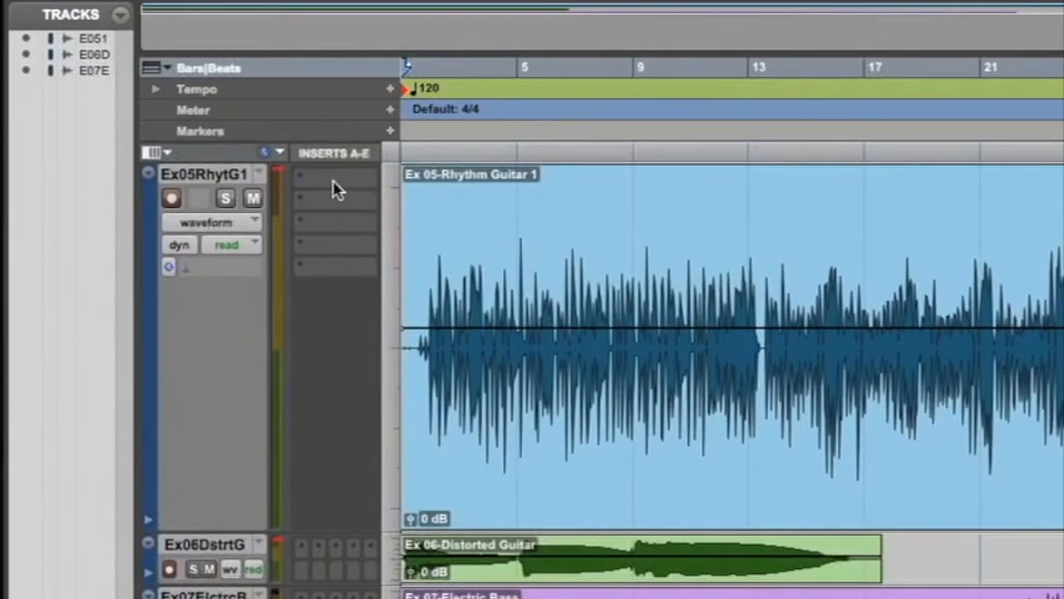
Insert the mono Compressor/Limiter Dyn 3 plug-in on the rhythm guitar track and position its window clear of the track controls.
{"action": "left_click", "coordinate": [333, 182]}
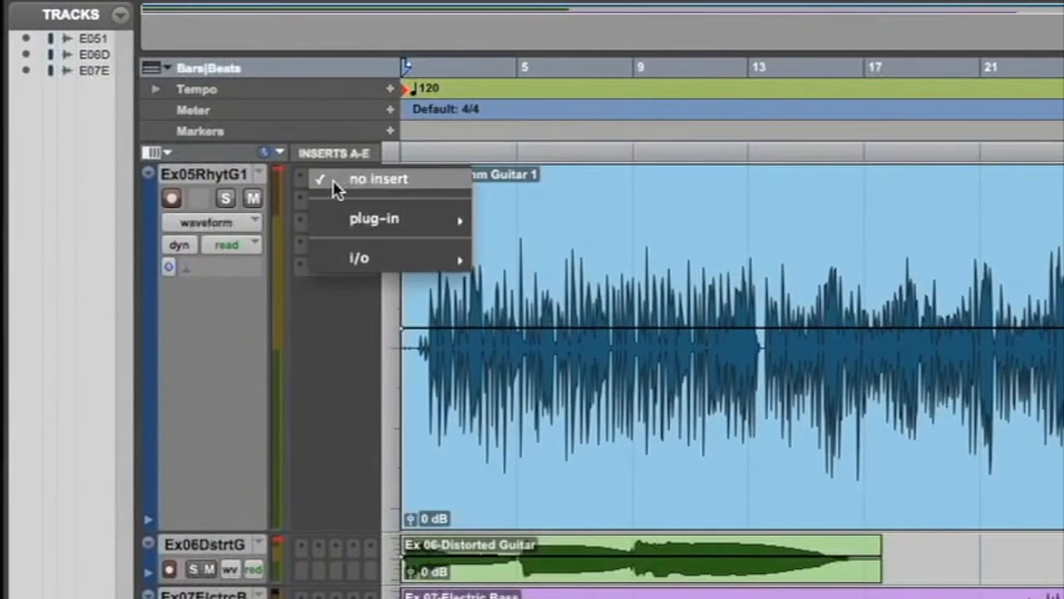
{"action": "mouse_move", "coordinate": [357, 220]}
{"action": "mouse_move", "coordinate": [524, 241]}
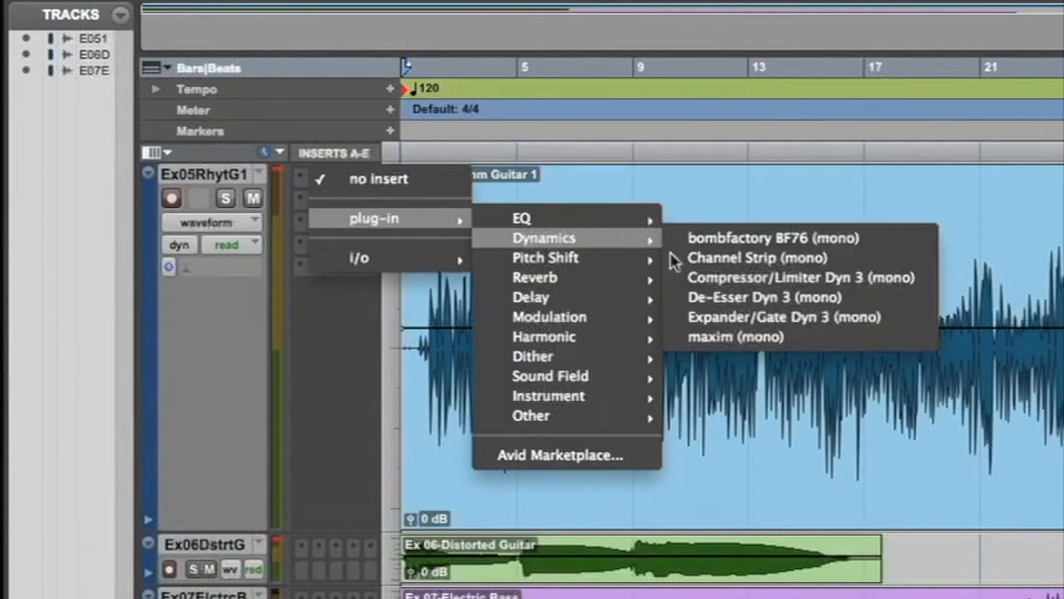
{"action": "left_click", "coordinate": [696, 280]}
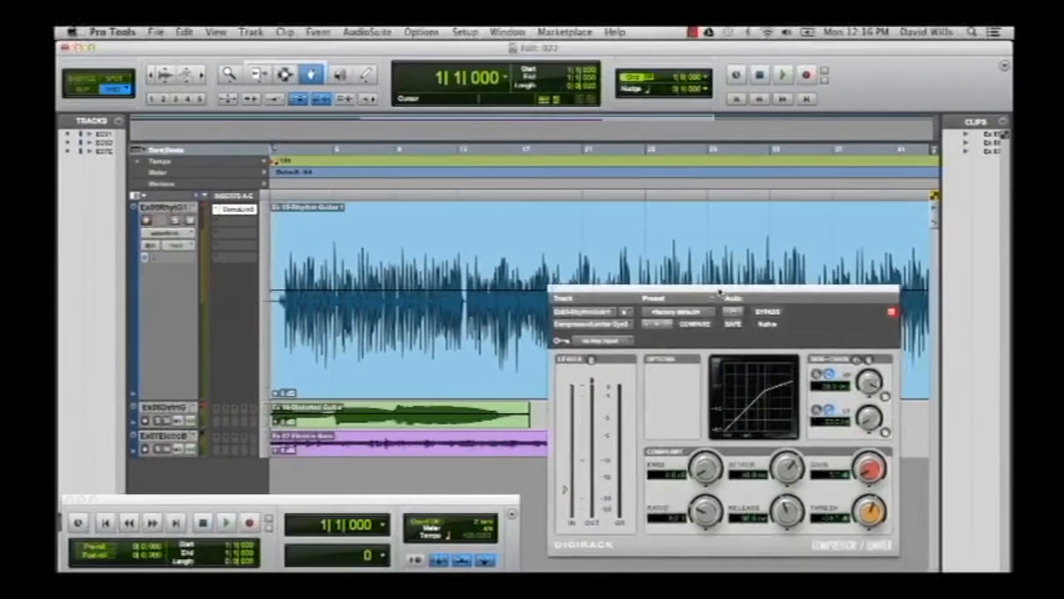
{"action": "left_click_drag", "start_coordinate": [720, 292], "coordinate": [740, 301]}
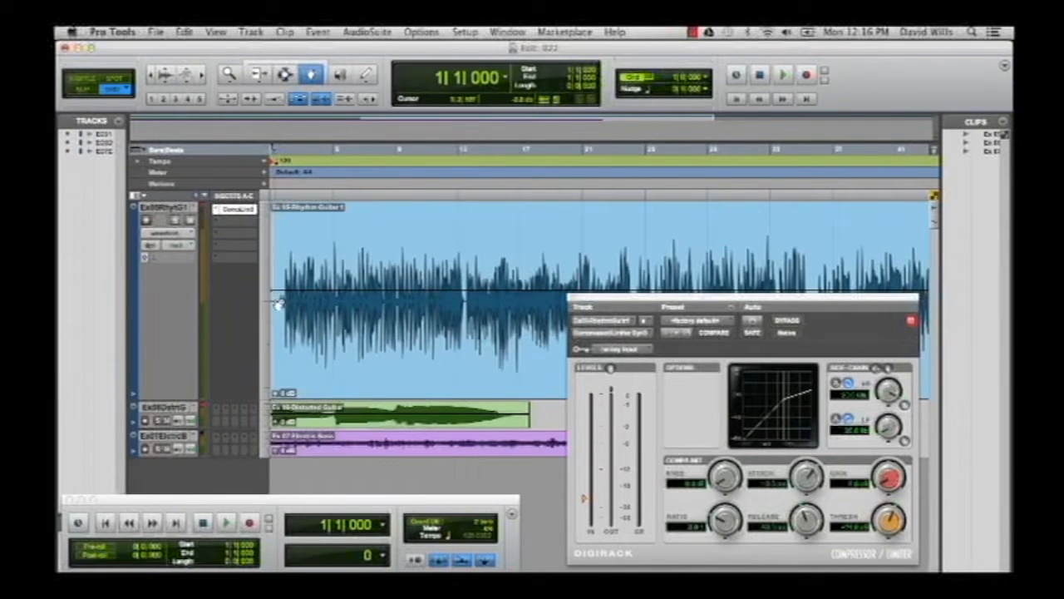
Bypass the compressor, solo the rhythm guitar track and play its unprocessed sound from the start.
{"action": "left_click", "coordinate": [786, 321]}
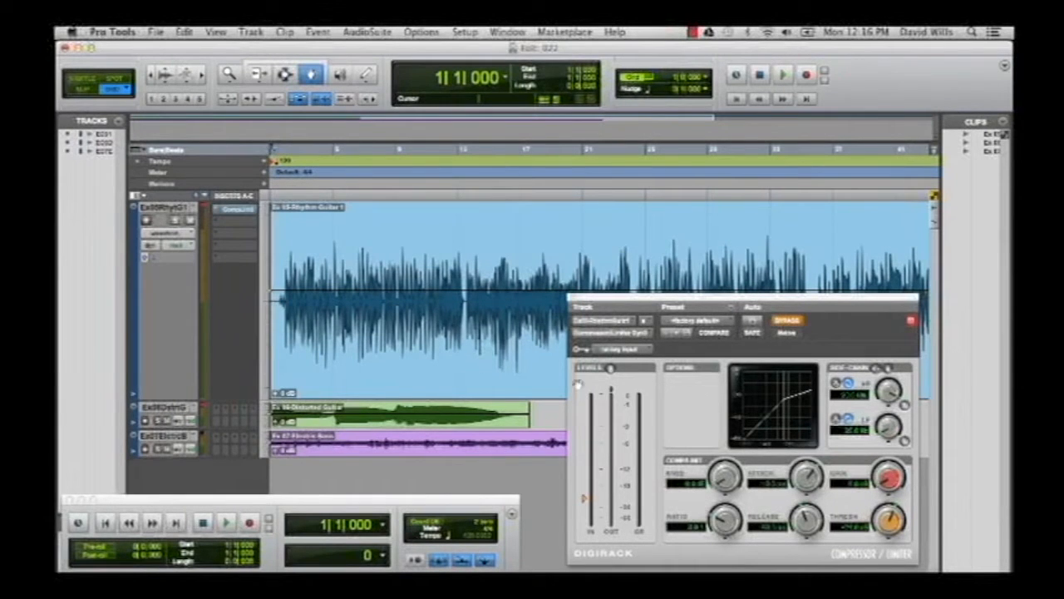
{"action": "key", "text": "space"}
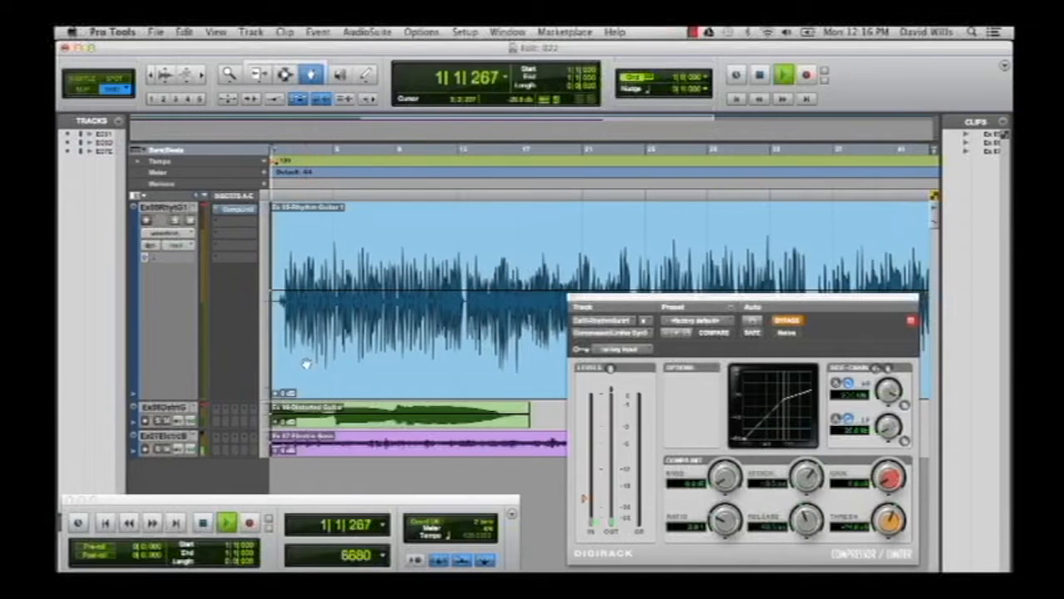
{"action": "key", "text": "space"}
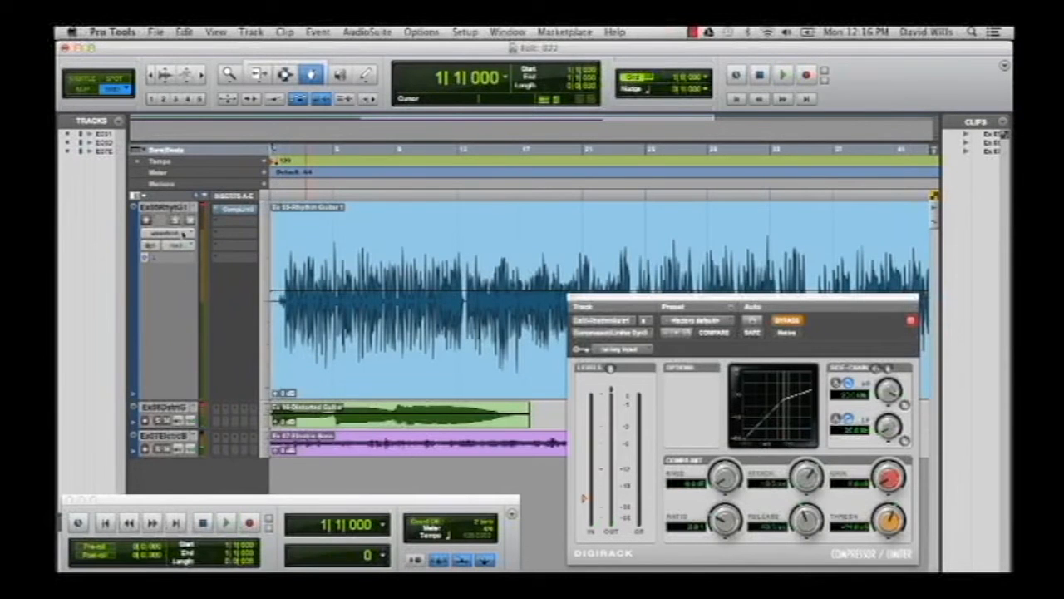
{"action": "left_click", "coordinate": [175, 220]}
{"action": "key", "text": "space"}
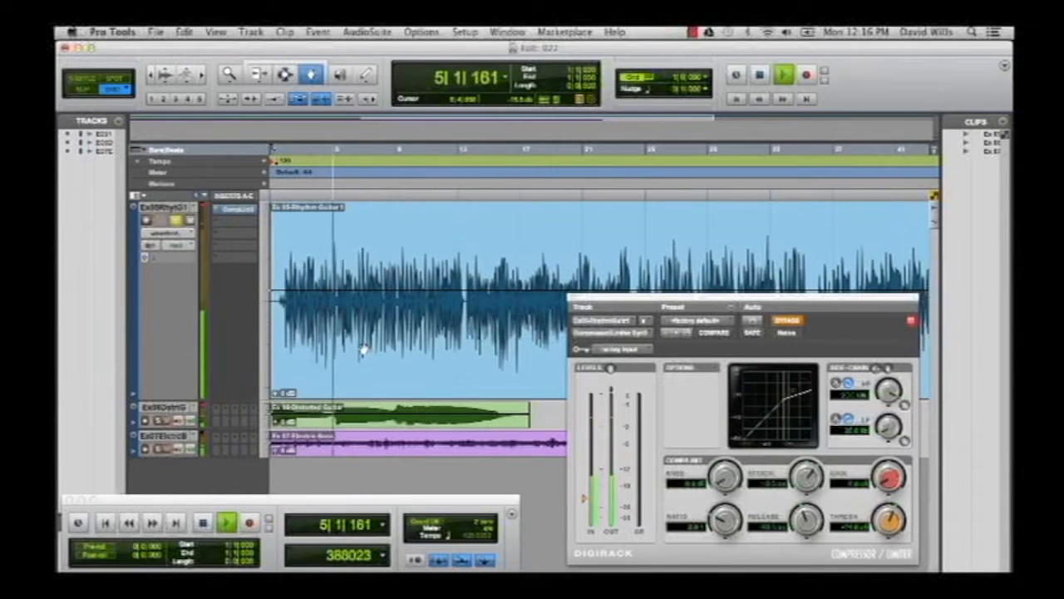
{"action": "key", "text": "space"}
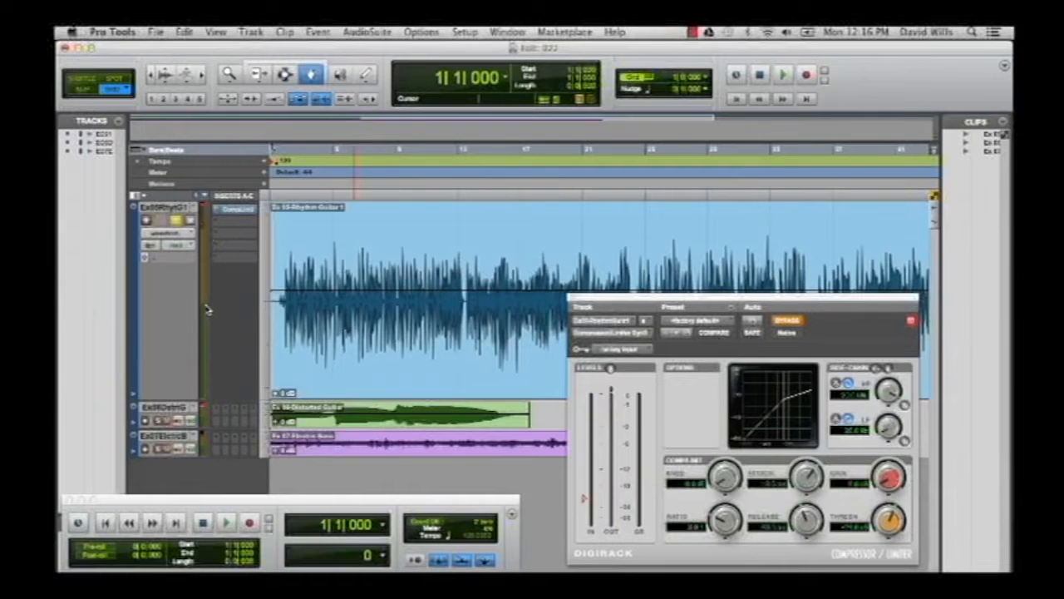
Reactivate the compressor and set its ratio to 4.0:1, threshold to -26.7 dB and gain to 5.4 dB.
{"action": "left_click", "coordinate": [786, 323]}
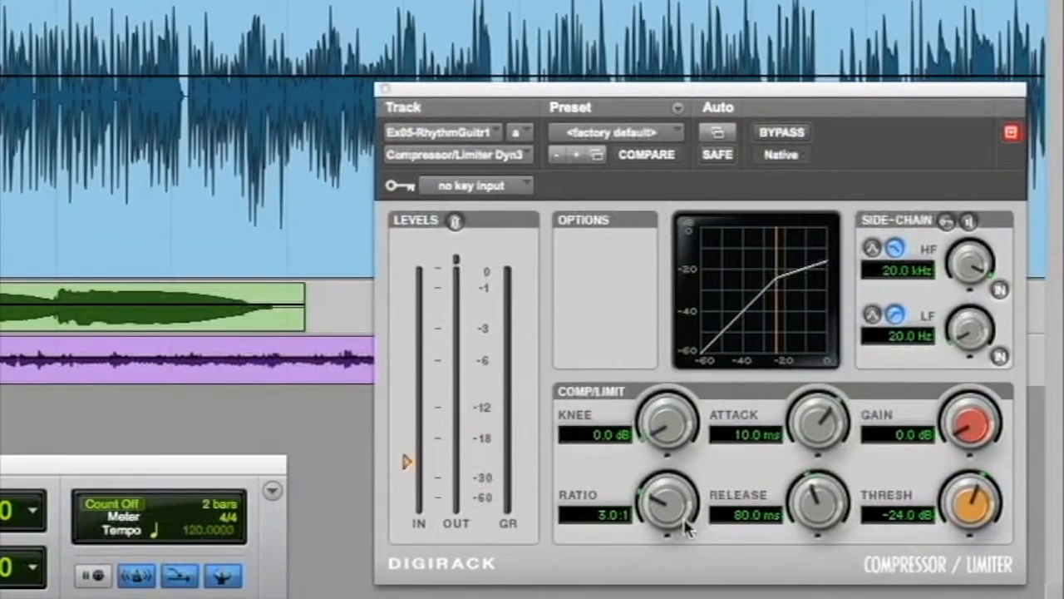
{"action": "left_click_drag", "start_coordinate": [667, 524], "coordinate": [669, 509]}
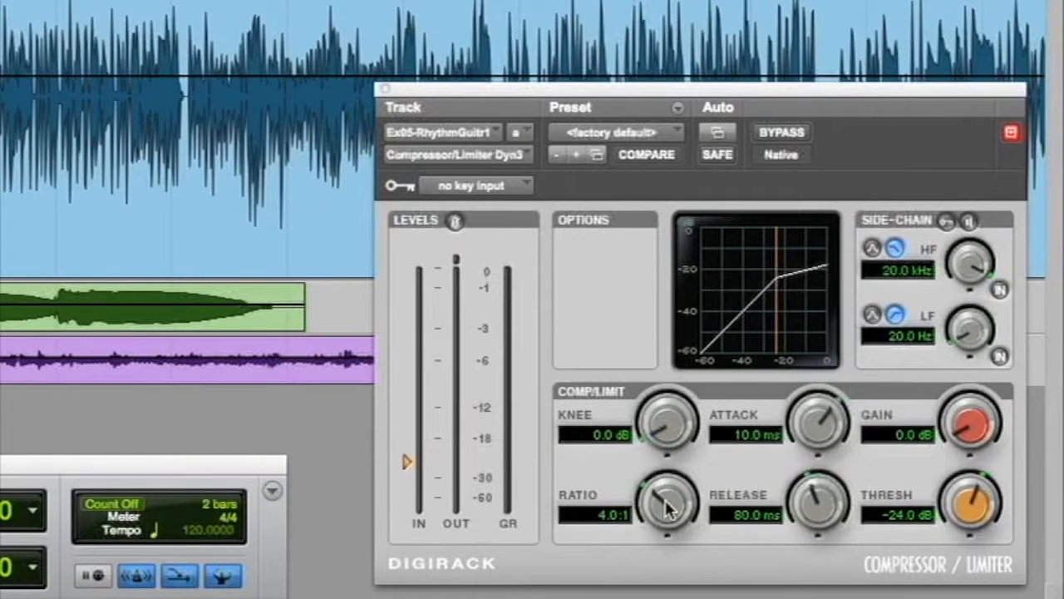
{"action": "left_click_drag", "start_coordinate": [970, 503], "coordinate": [966, 516]}
{"action": "left_click_drag", "start_coordinate": [960, 449], "coordinate": [962, 418]}
Play the compressed guitar while raising the gain to 7.2 dB and lowering the threshold to -29.1 dB, and stop playback.
{"action": "key", "text": "space"}
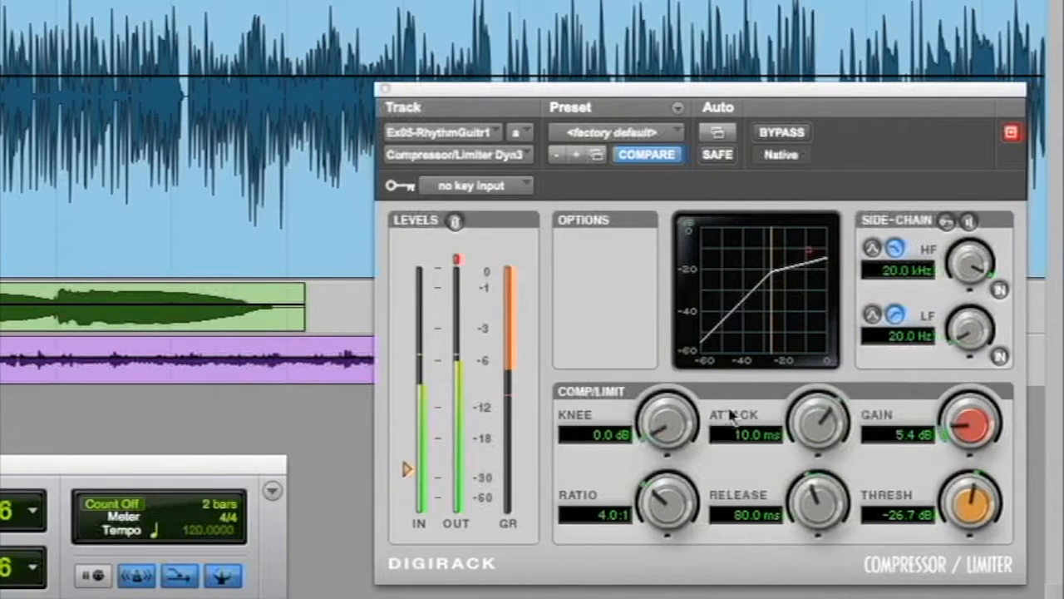
{"action": "left_click_drag", "start_coordinate": [956, 428], "coordinate": [958, 421]}
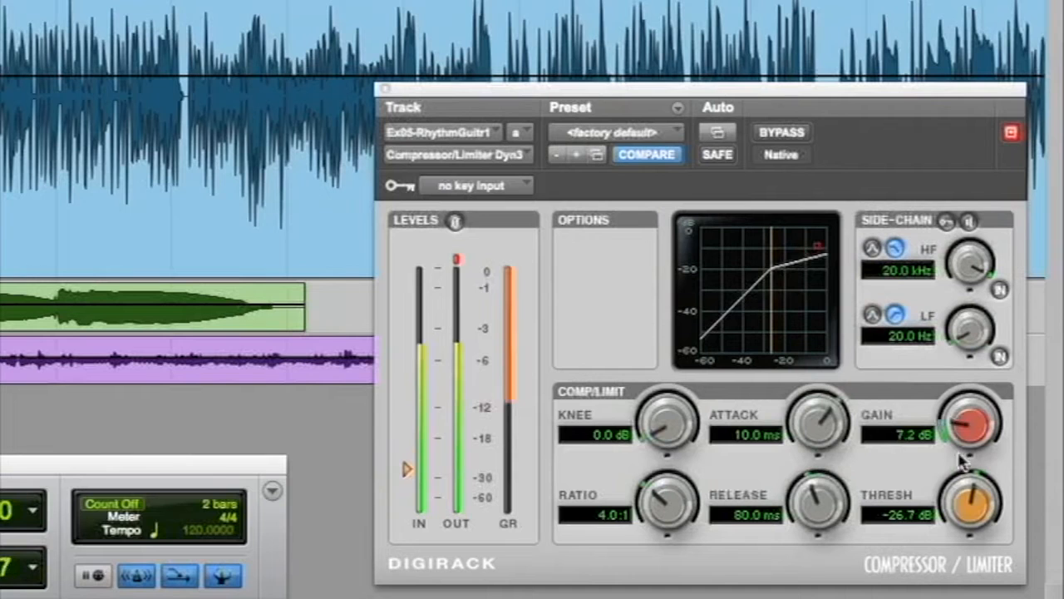
{"action": "left_click_drag", "start_coordinate": [962, 495], "coordinate": [965, 522]}
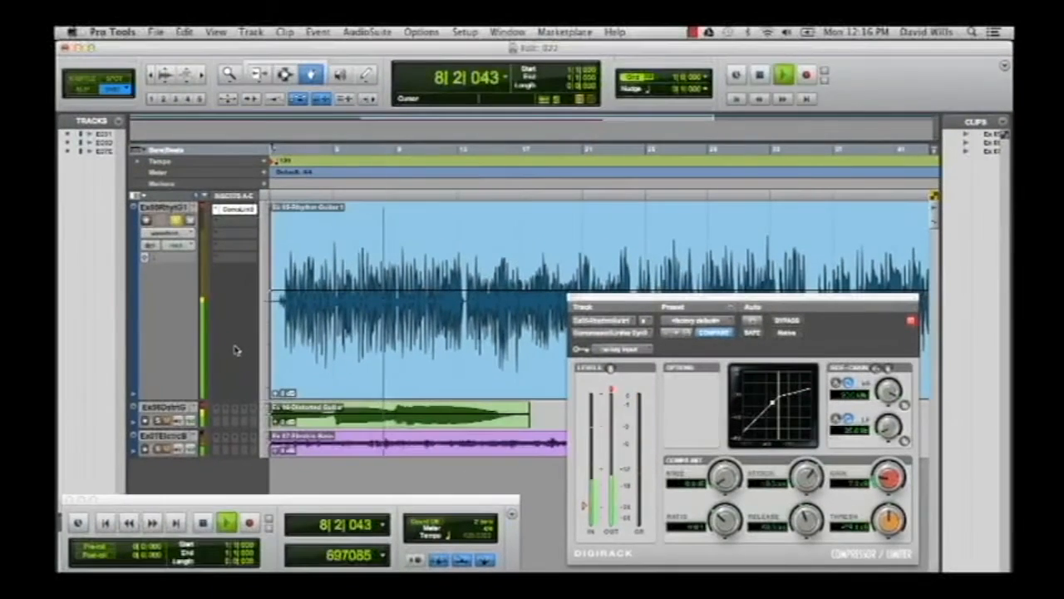
{"action": "key", "text": "space"}
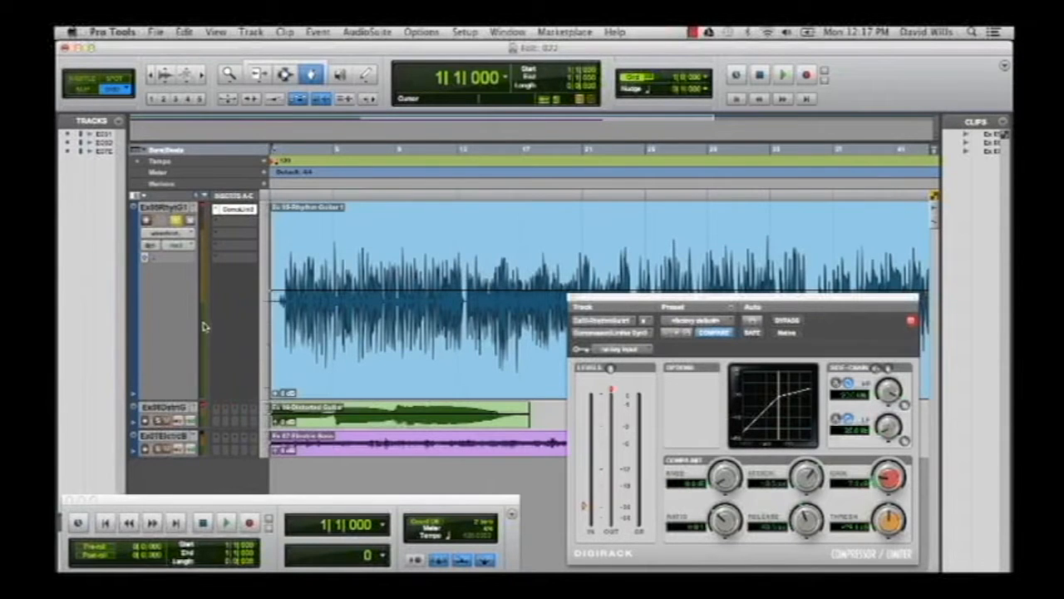
Audition the rhythm guitar with the compressor's attack set to its fastest value, 10.0 µs.
{"action": "key", "text": "space"}
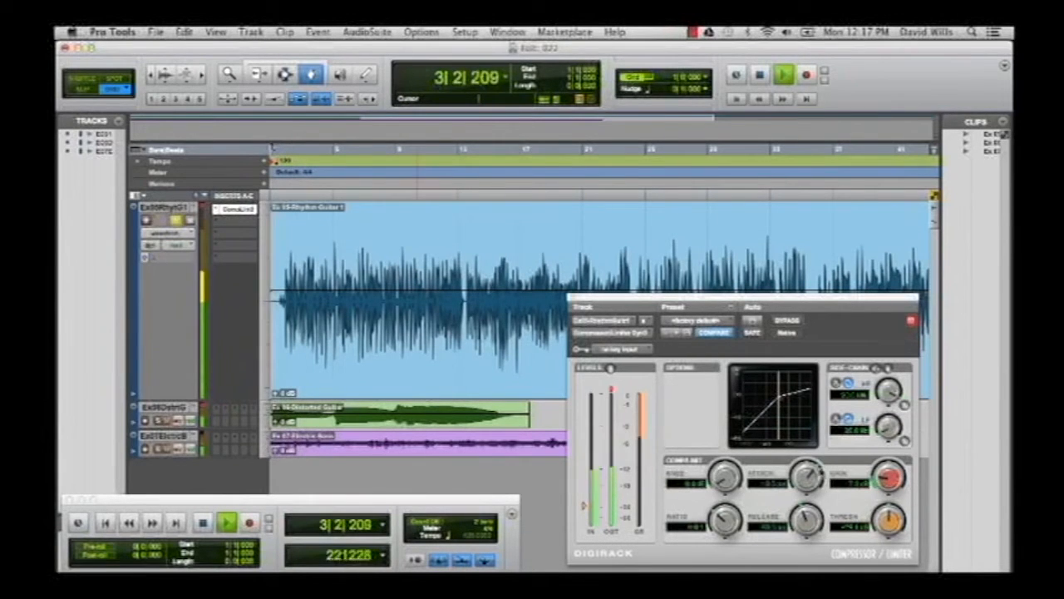
{"action": "key", "text": "space"}
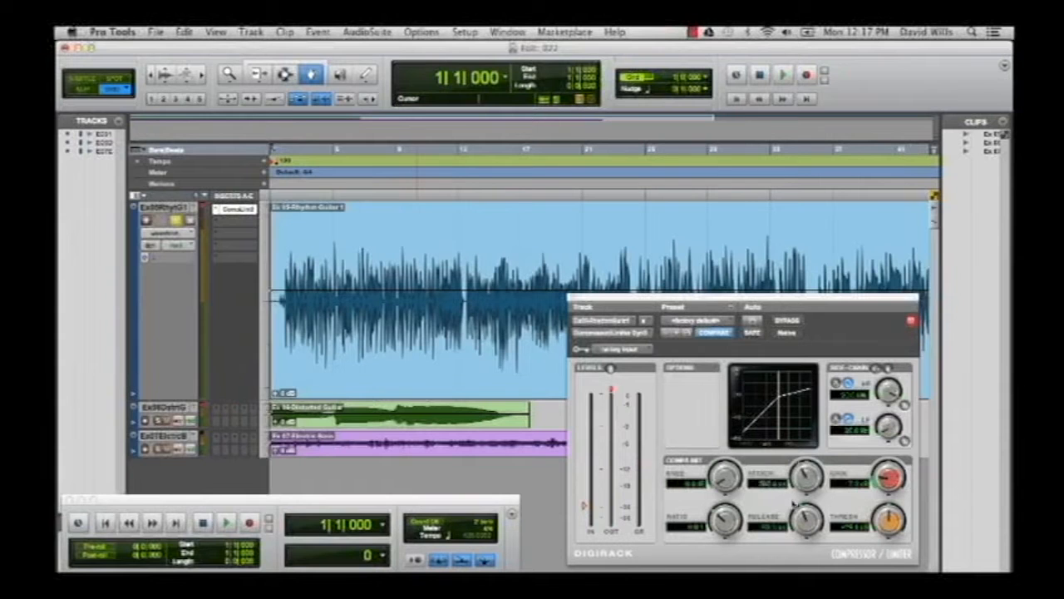
{"action": "key", "text": "space"}
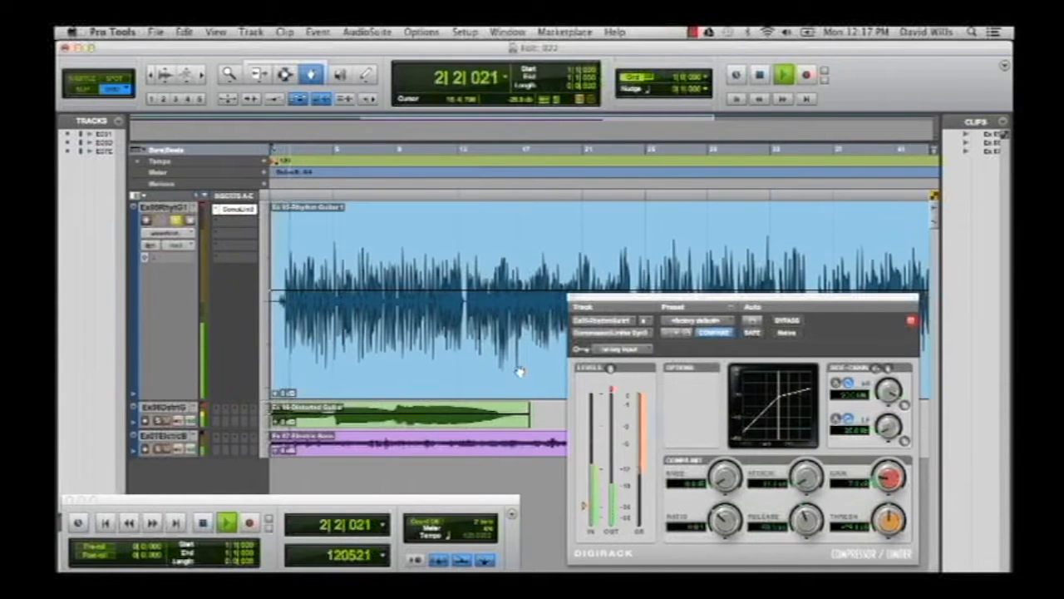
{"action": "key", "text": "space"}
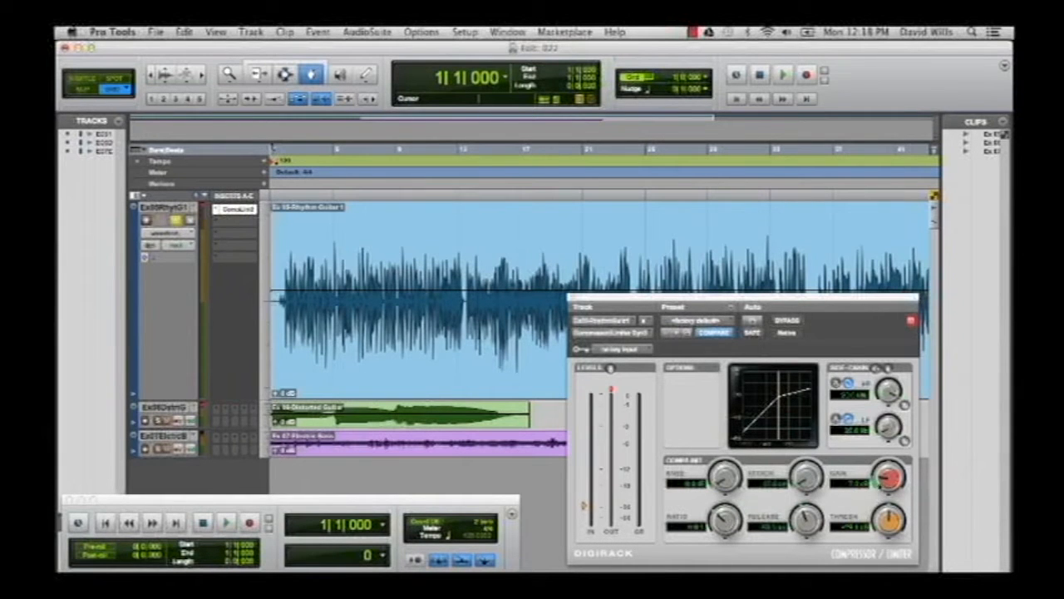
{"action": "key", "text": "space"}
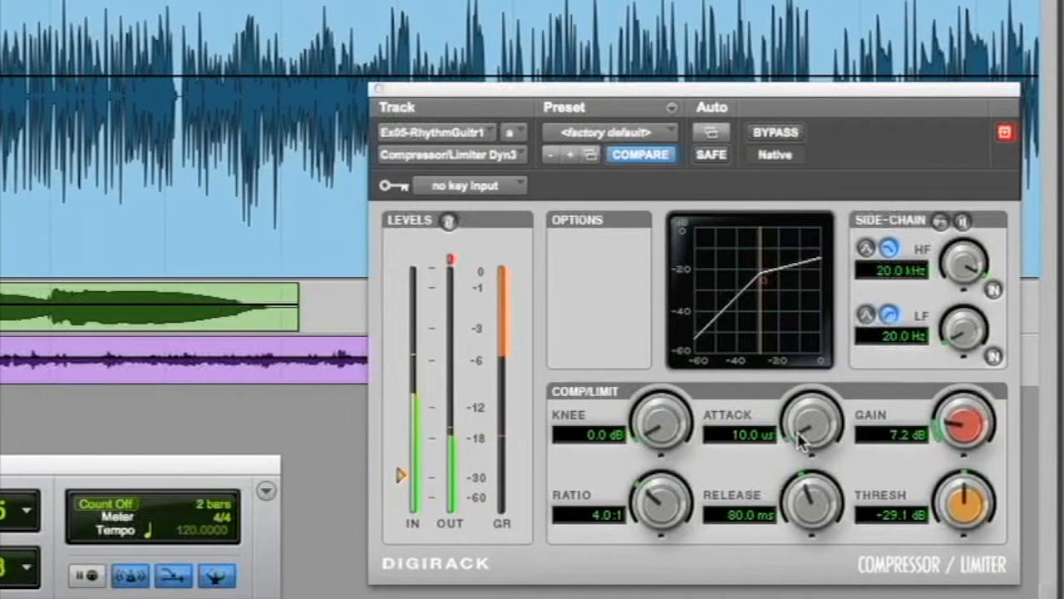
Compare slower and faster attack times on the playing rhythm guitar, settle on 6.5 ms and stop playback.
{"action": "left_click_drag", "start_coordinate": [798, 441], "coordinate": [837, 296]}
{"action": "key", "text": "space"}
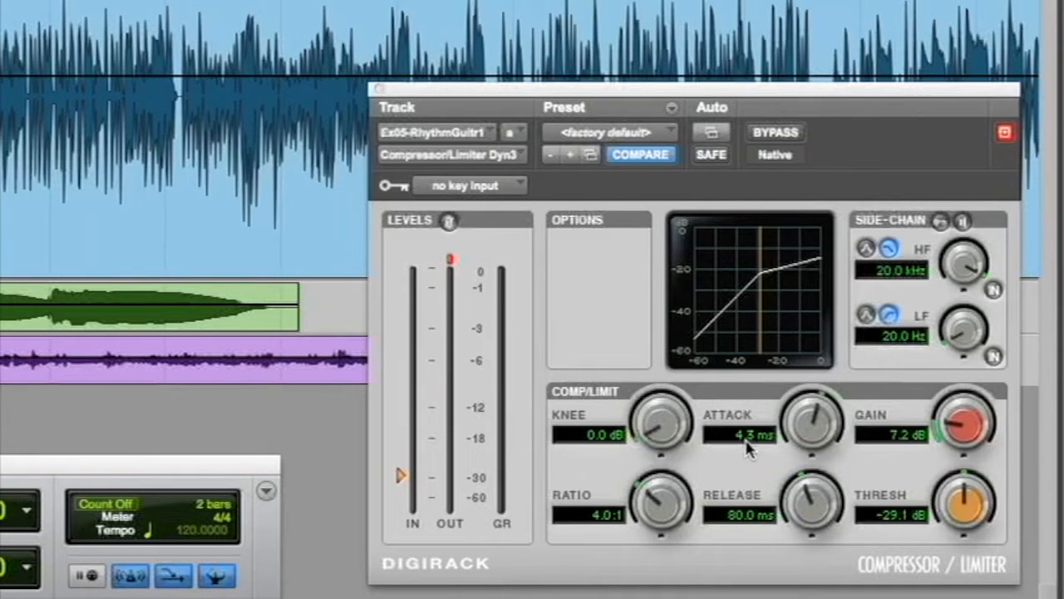
{"action": "left_click_drag", "start_coordinate": [811, 420], "coordinate": [807, 399]}
{"action": "left_click_drag", "start_coordinate": [805, 428], "coordinate": [806, 416]}
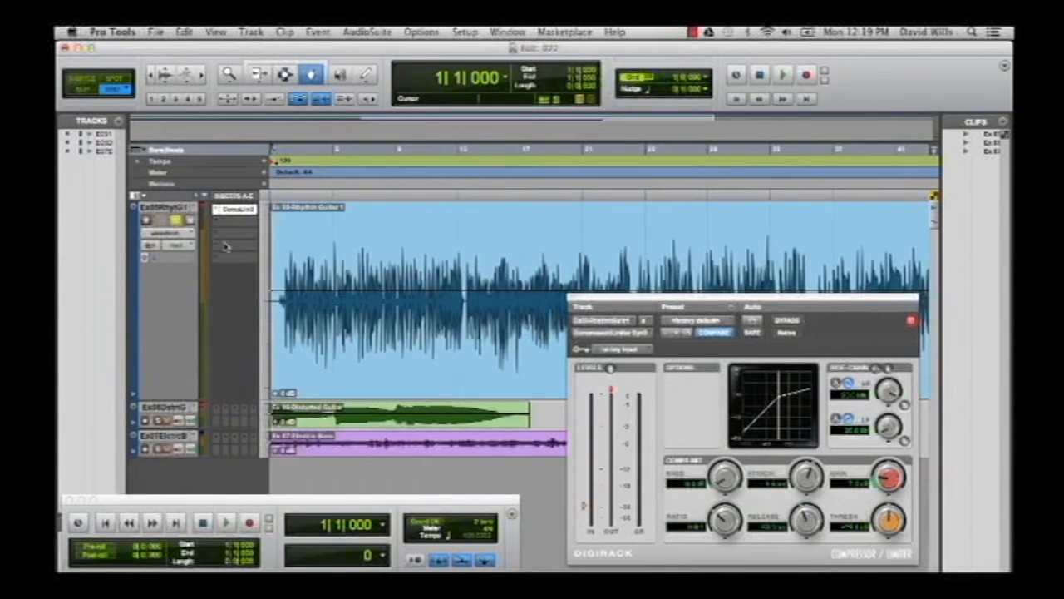
{"action": "left_click_drag", "start_coordinate": [804, 478], "coordinate": [799, 505]}
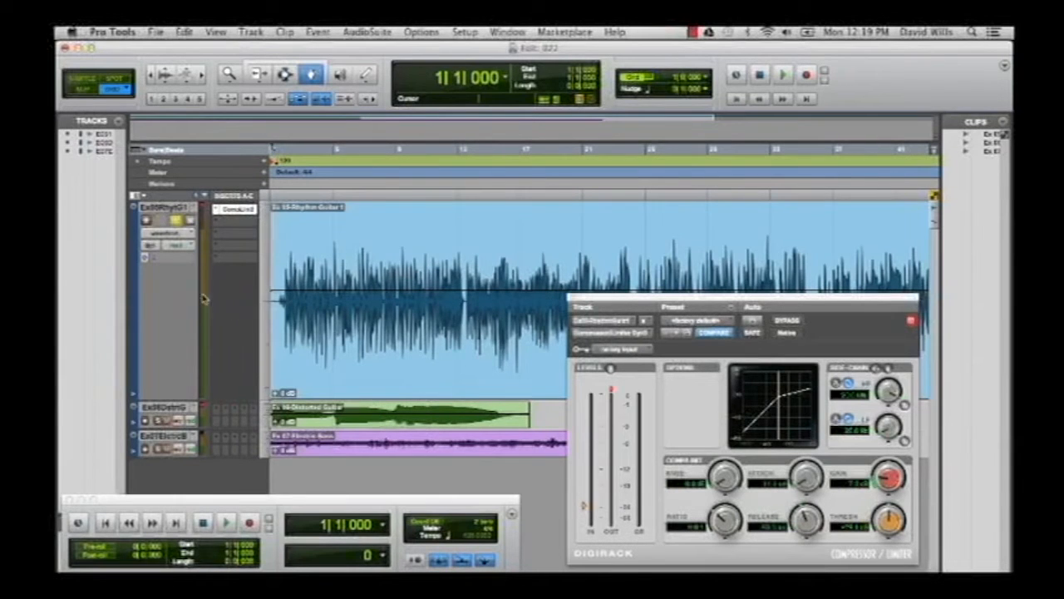
{"action": "key", "text": "space"}
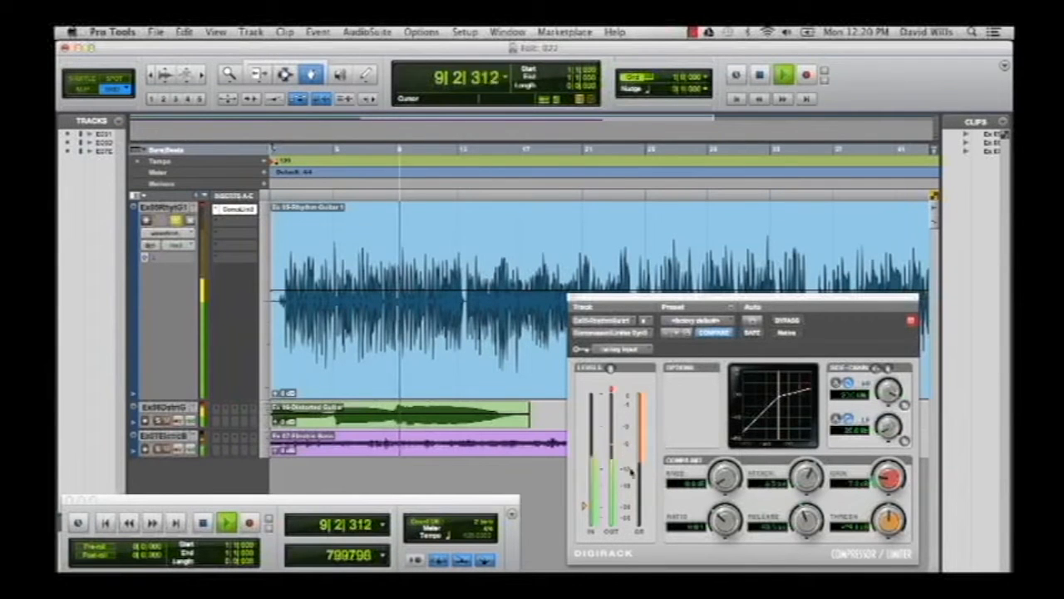
{"action": "left_click", "coordinate": [203, 522]}
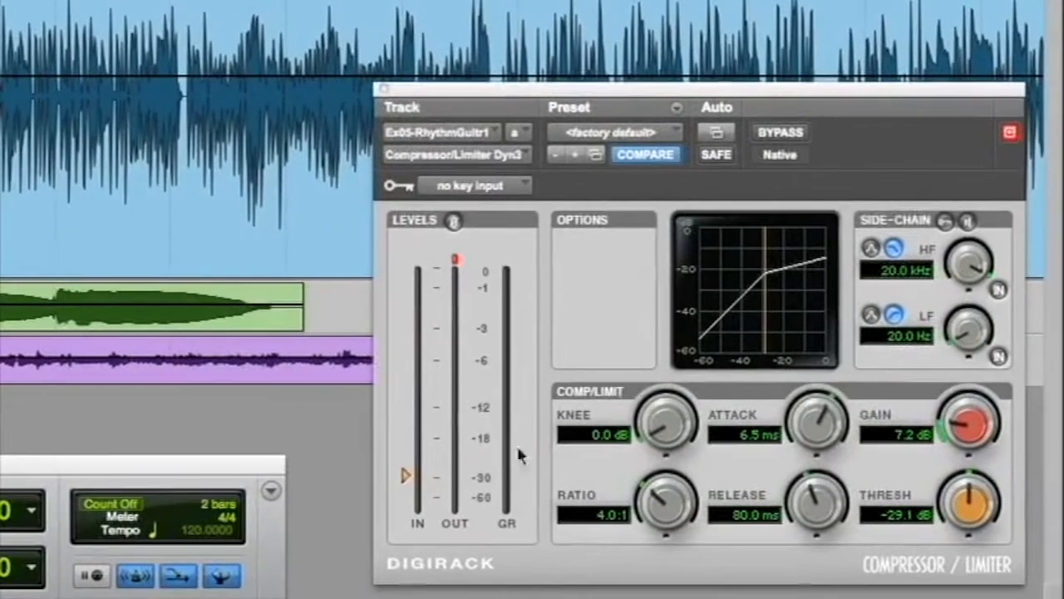
Set the compressor's threshold to -19.5 dB and reduce the gain to 3.8 dB while auditioning the rhythm guitar.
{"action": "left_click_drag", "start_coordinate": [960, 513], "coordinate": [962, 470]}
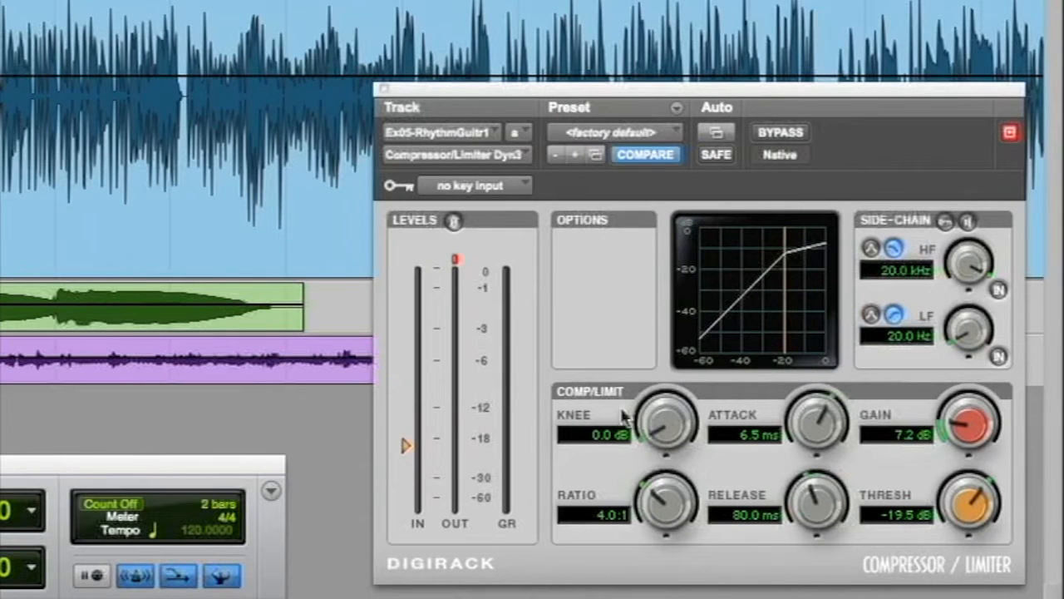
{"action": "left_click_drag", "start_coordinate": [961, 434], "coordinate": [963, 448]}
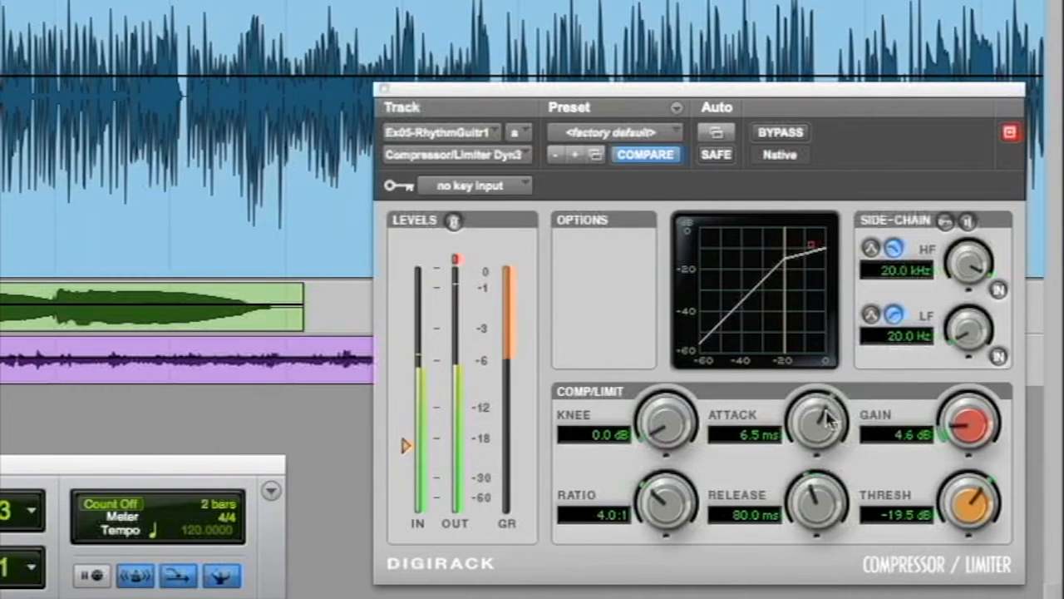
{"action": "left_click_drag", "start_coordinate": [962, 427], "coordinate": [957, 440]}
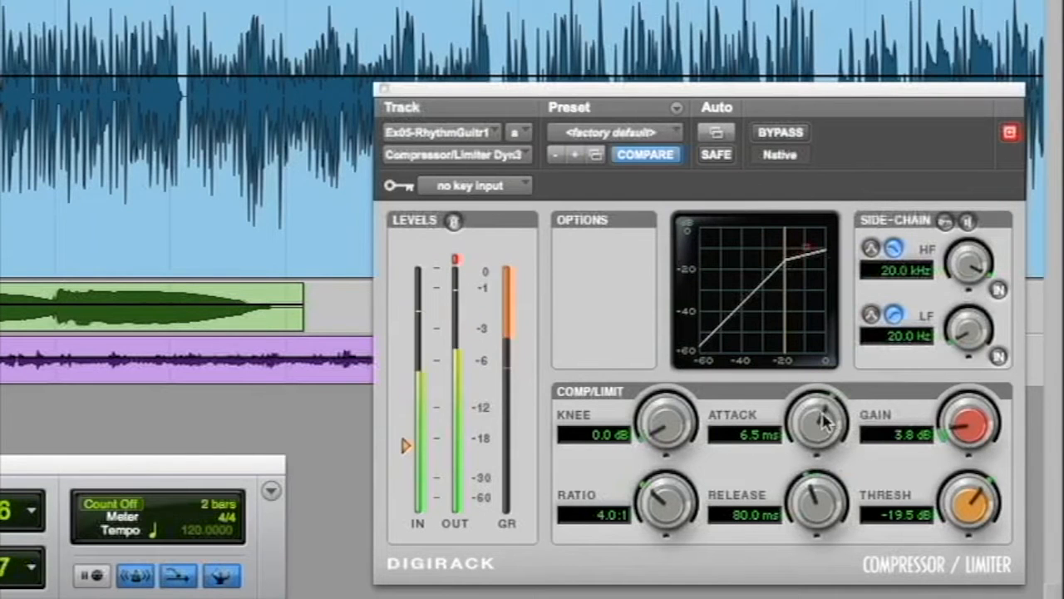
Try an attack of 300.0 ms during playback, settle on 7.0 ms and stop playback.
{"action": "left_click_drag", "start_coordinate": [823, 419], "coordinate": [818, 237]}
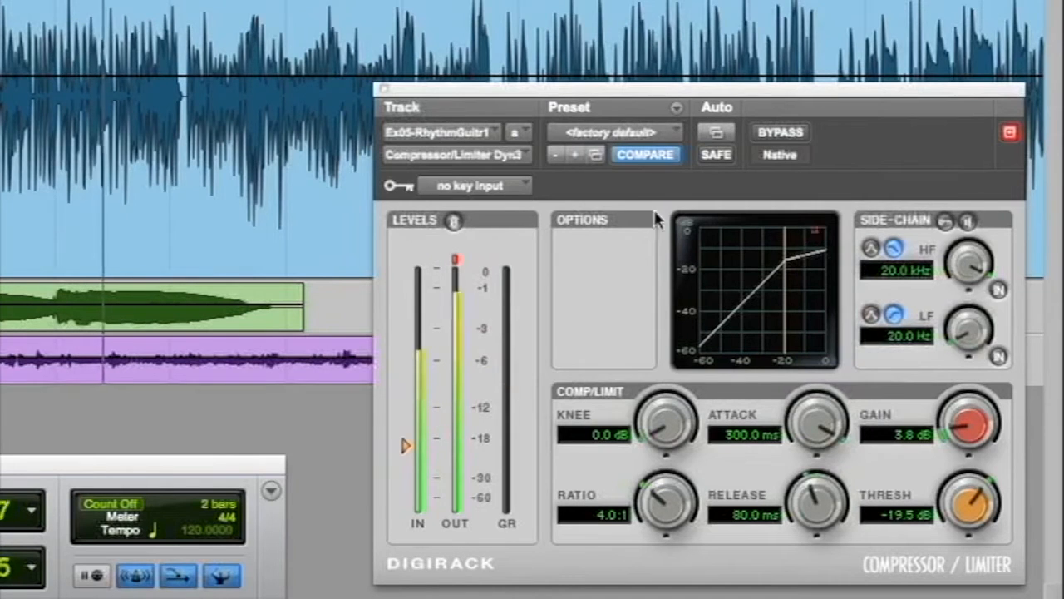
{"action": "left_click_drag", "start_coordinate": [821, 411], "coordinate": [784, 501]}
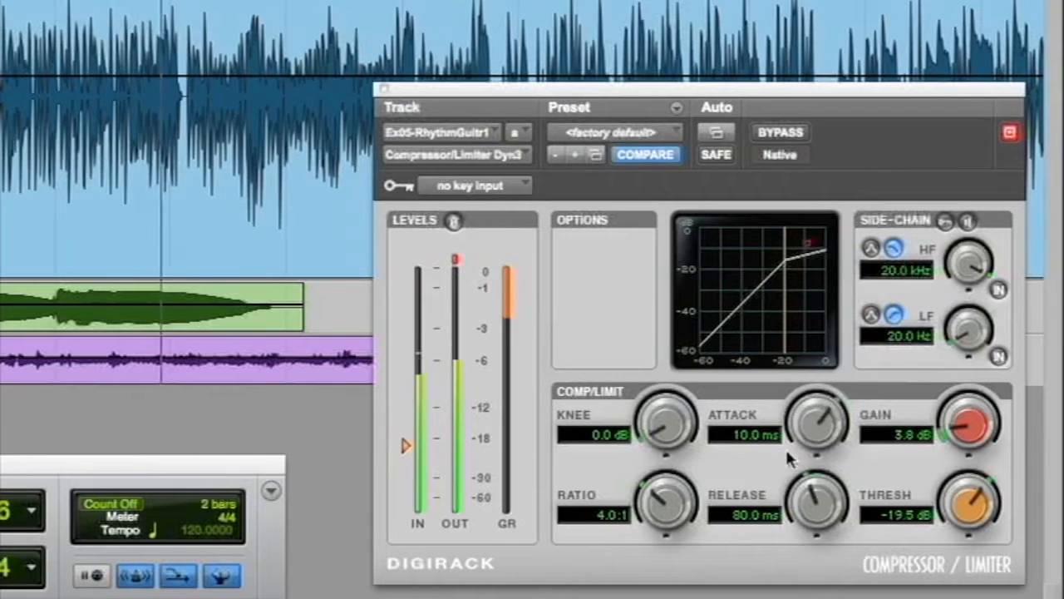
{"action": "left_click_drag", "start_coordinate": [813, 413], "coordinate": [812, 420]}
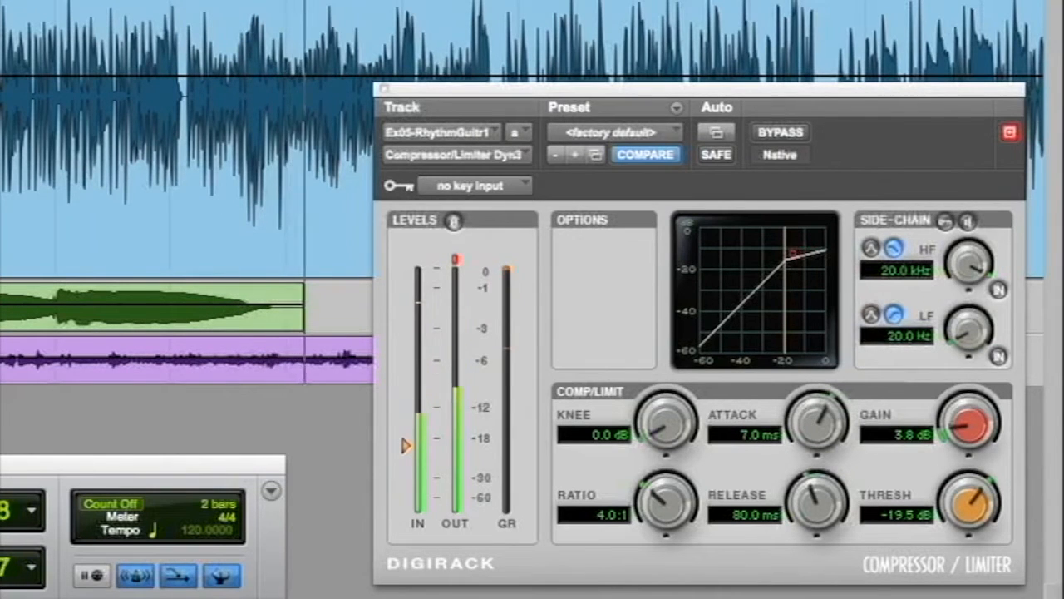
{"action": "key", "text": "space"}
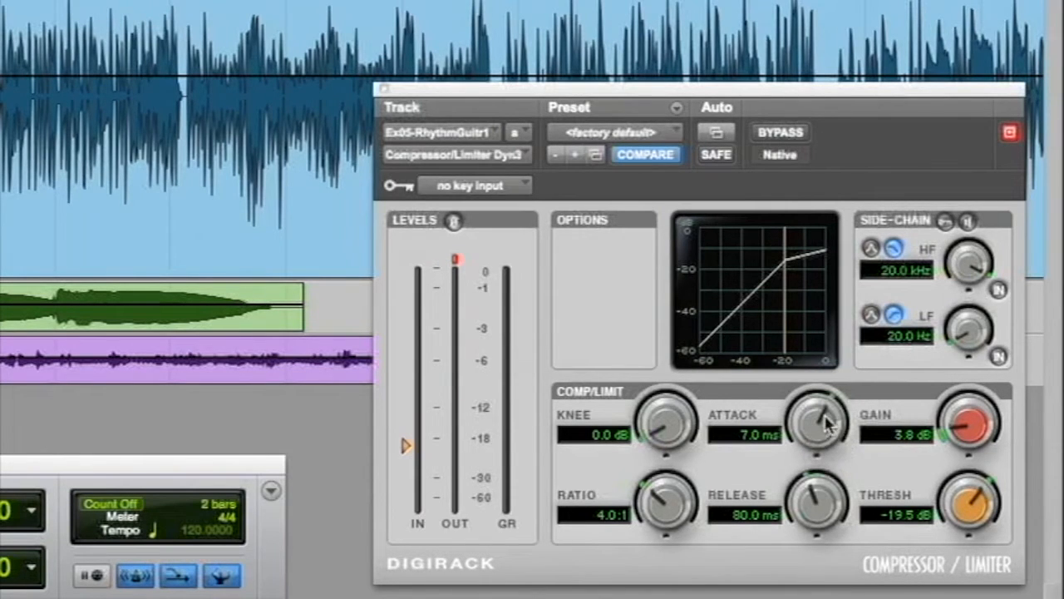
Readjust the compressor's attack time on the rhythm guitar.
{"action": "left_click_drag", "start_coordinate": [825, 420], "coordinate": [826, 411]}
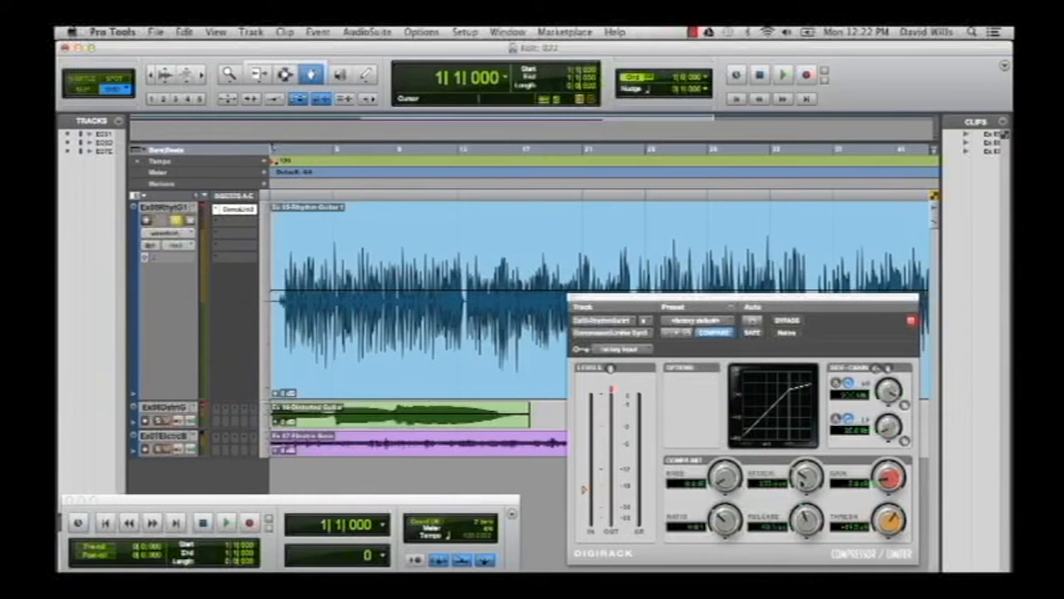
{"action": "left_click_drag", "start_coordinate": [804, 474], "coordinate": [804, 433]}
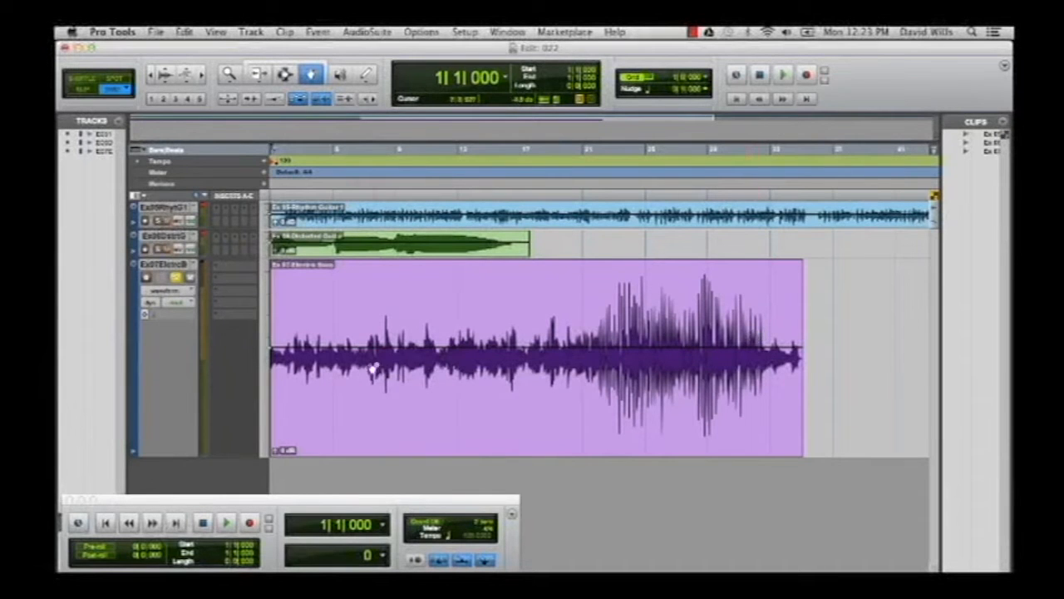
Audition the uncompressed electric bass from the start of the session and from bar 21.
{"action": "key", "text": "space"}
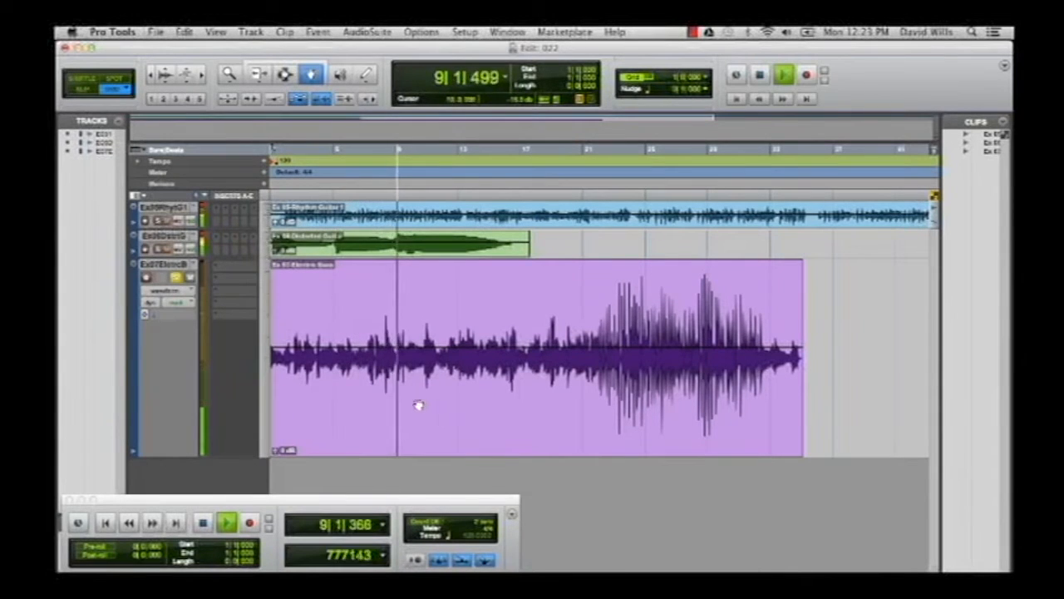
{"action": "key", "text": "space"}
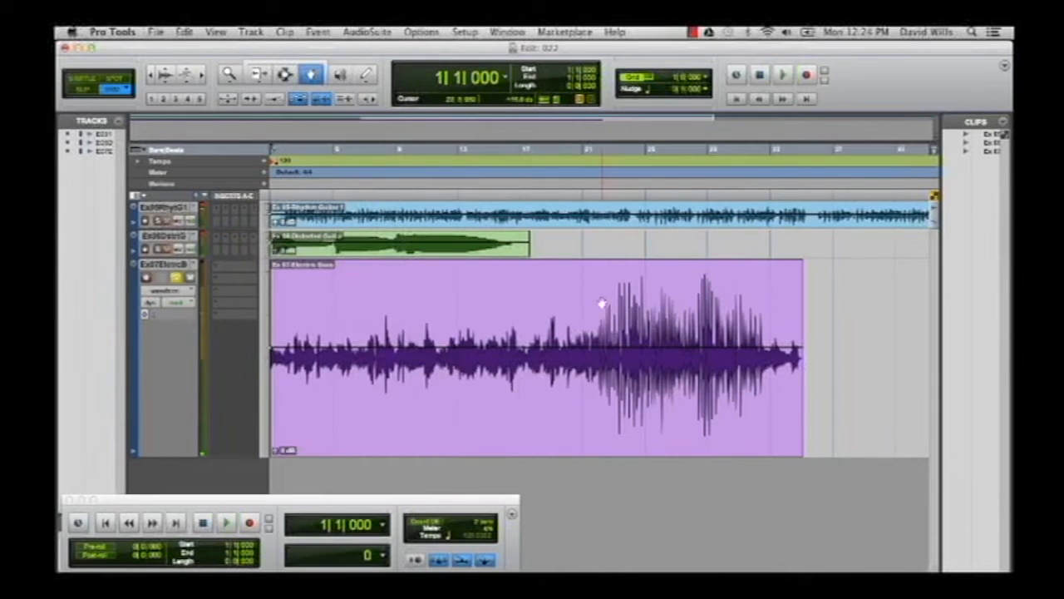
{"action": "left_click", "coordinate": [588, 153]}
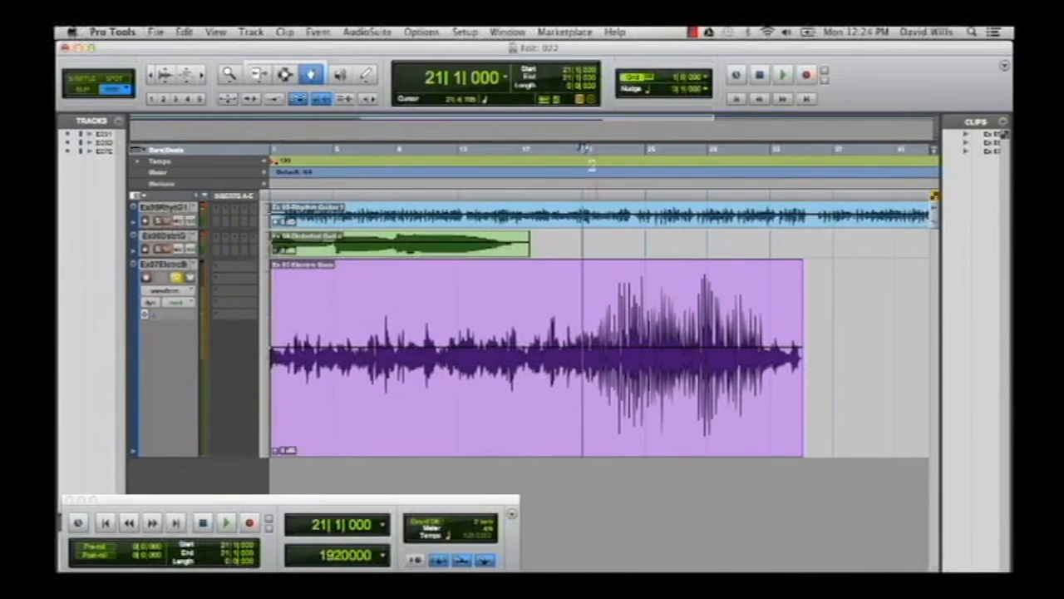
{"action": "key", "text": "space"}
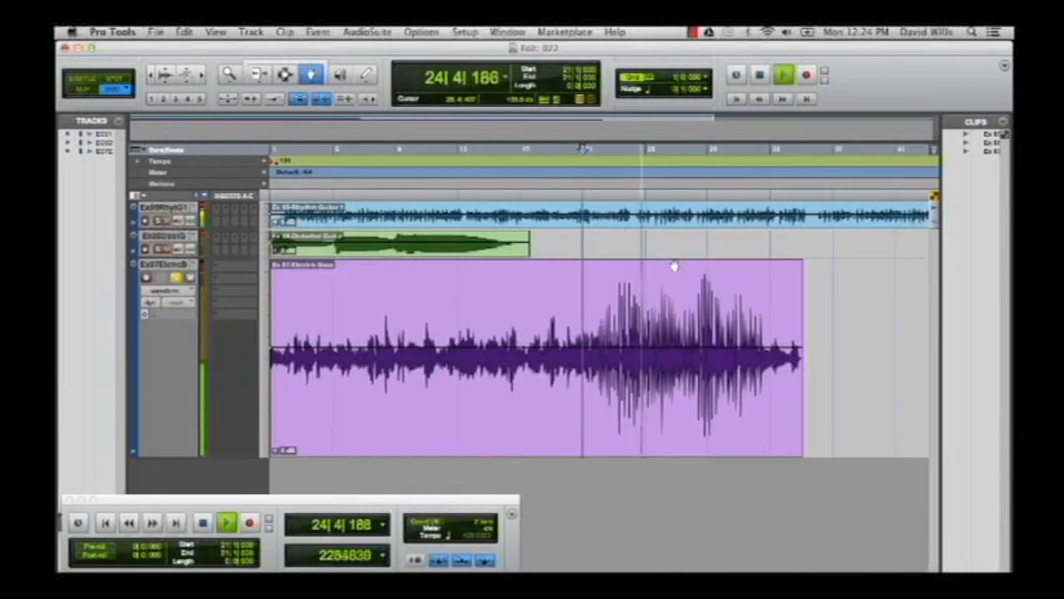
{"action": "key", "text": "space"}
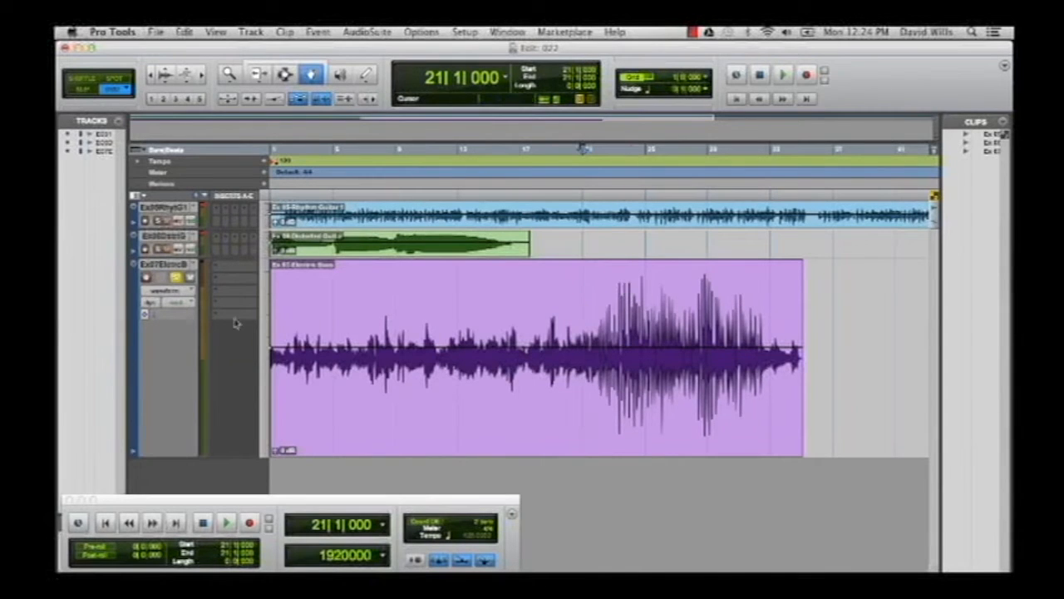
Insert the Compressor/Limiter Dyn 3 (mono) plug-in on the first insert of the electric bass track.
{"action": "left_click", "coordinate": [224, 268]}
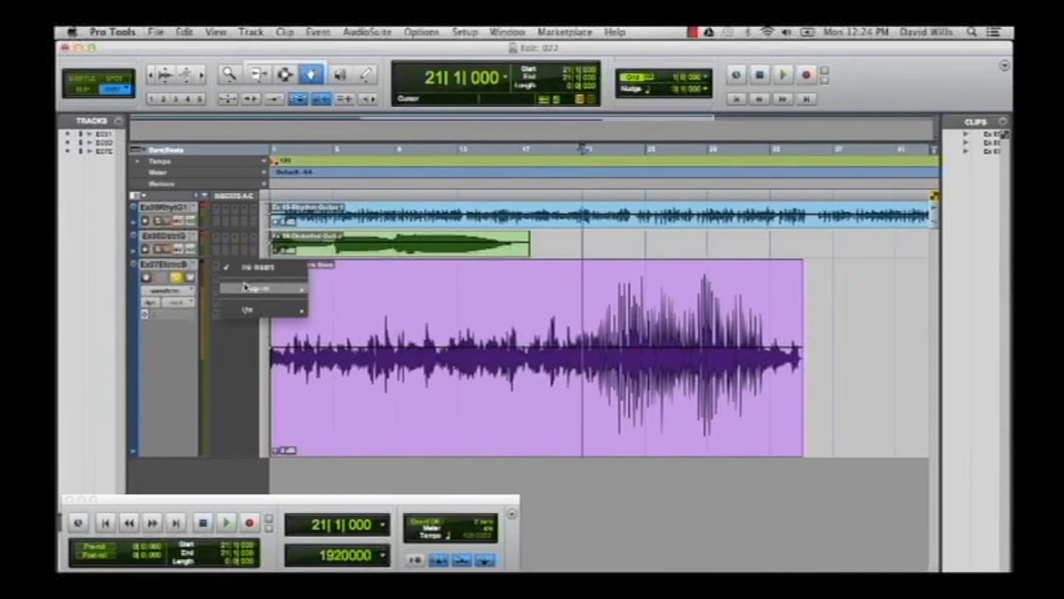
{"action": "mouse_move", "coordinate": [256, 289]}
{"action": "mouse_move", "coordinate": [349, 299]}
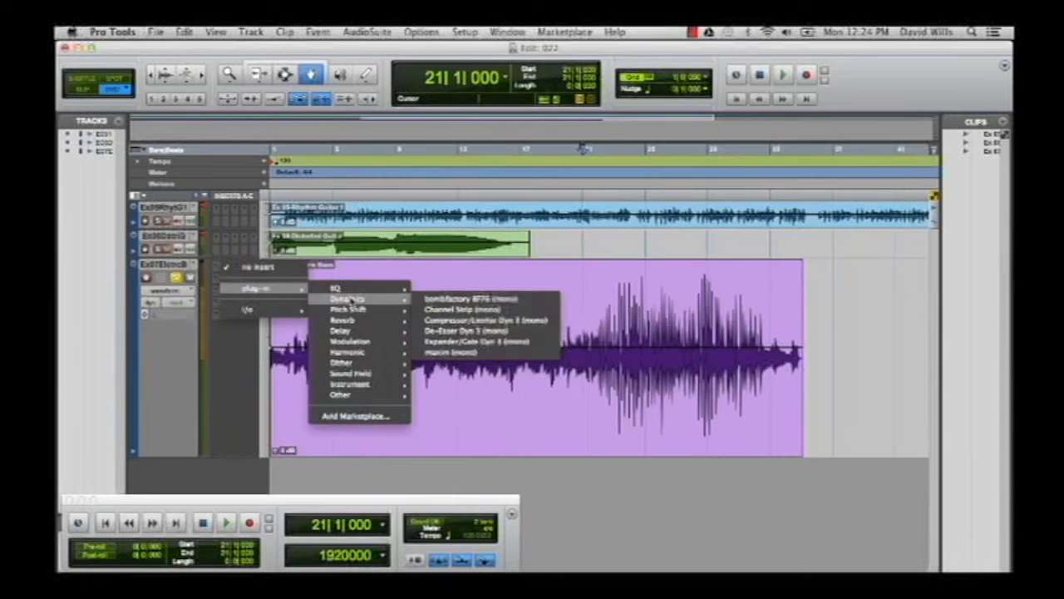
{"action": "left_click", "coordinate": [434, 320]}
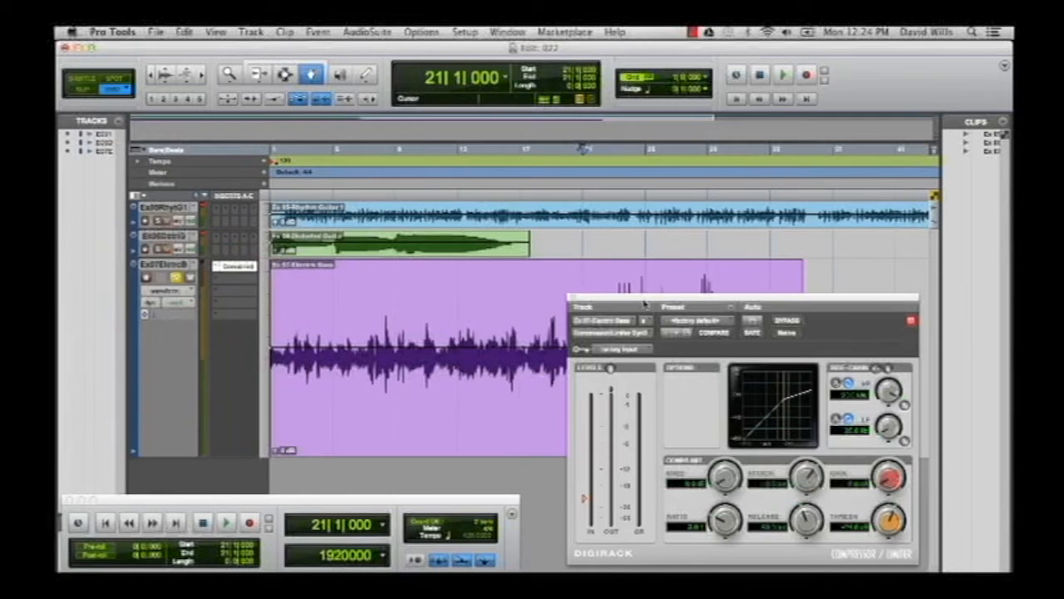
Zoom the timeline out and place the compressor window beside the electric bass clip.
{"action": "left_click_drag", "start_coordinate": [642, 301], "coordinate": [643, 424]}
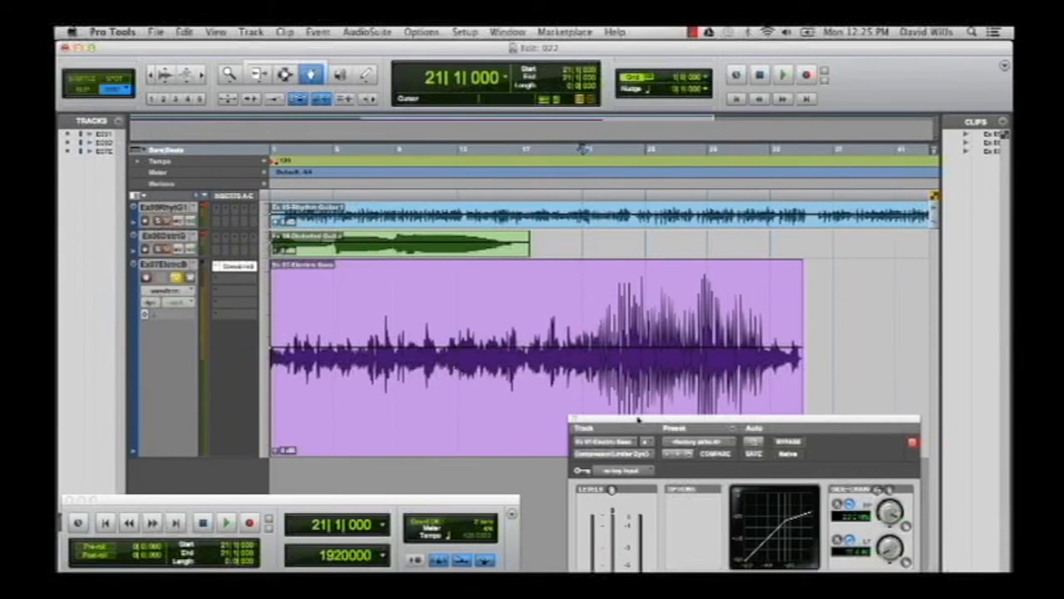
{"action": "left_click_drag", "start_coordinate": [640, 418], "coordinate": [646, 289]}
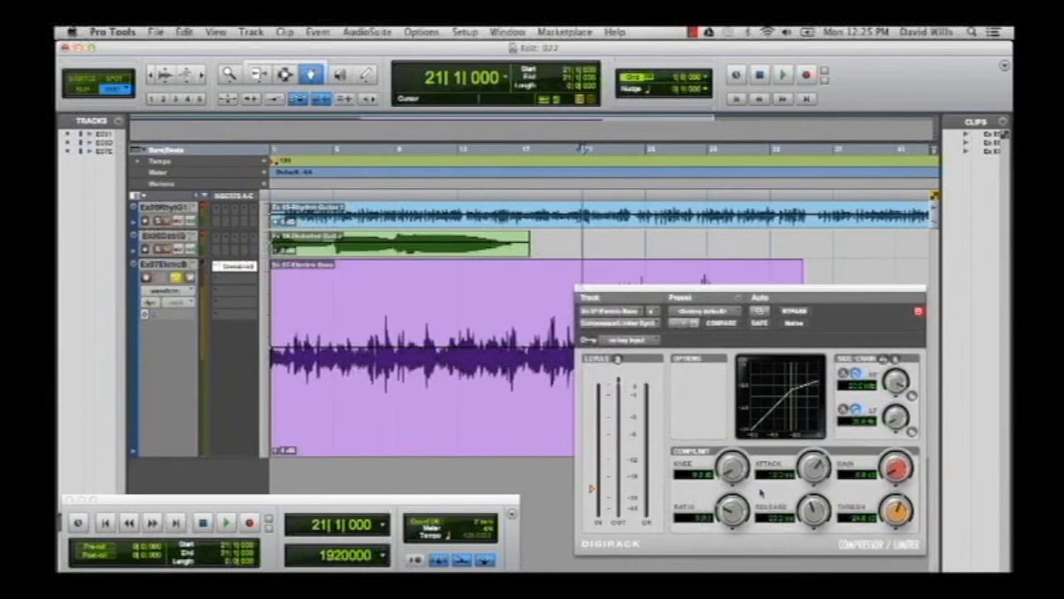
{"action": "key", "text": "r"}
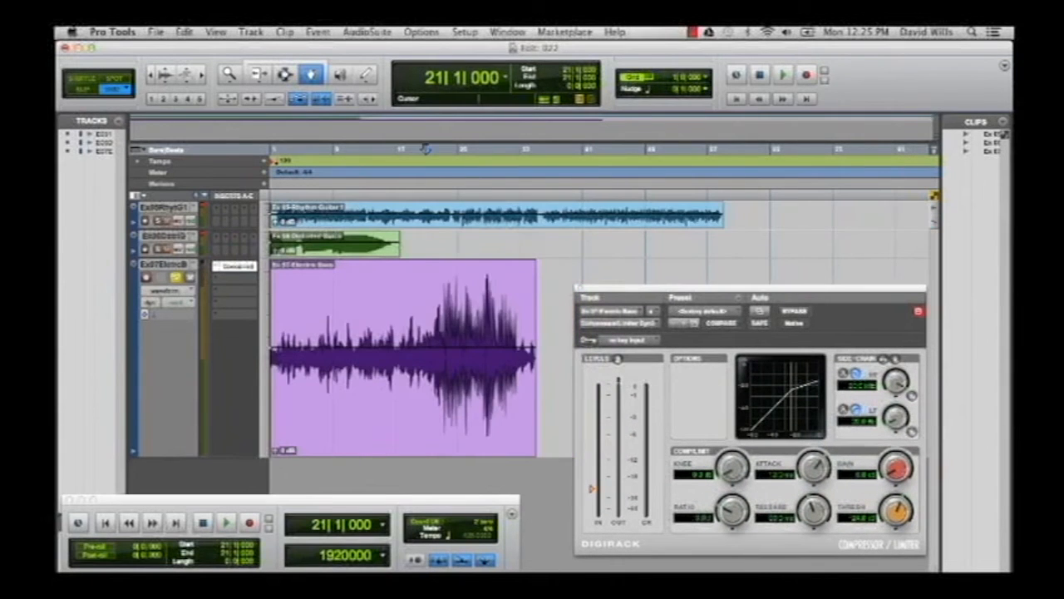
{"action": "left_click_drag", "start_coordinate": [699, 292], "coordinate": [684, 274]}
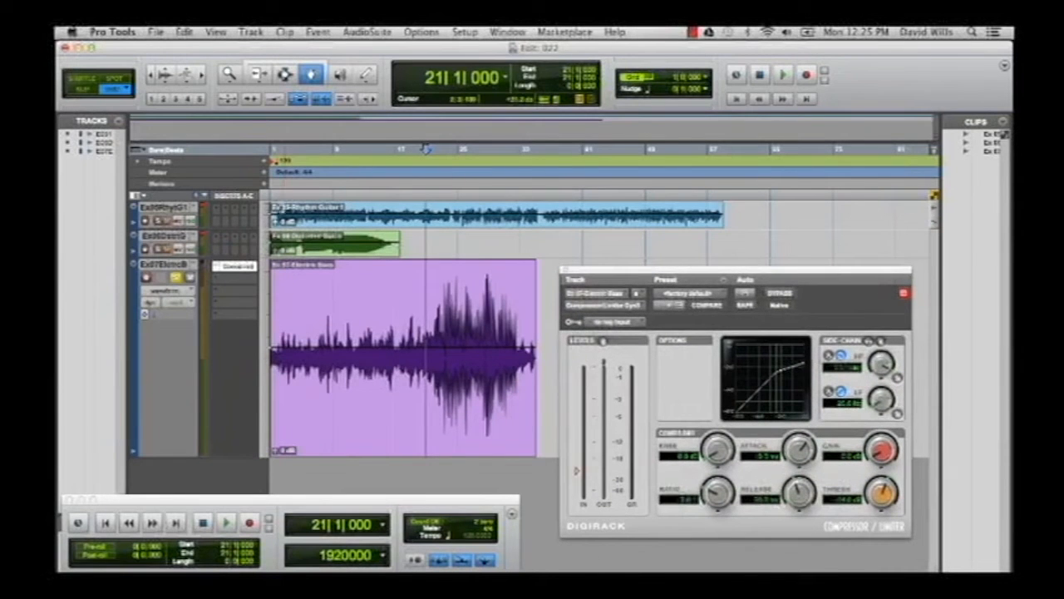
Audition the compressed electric bass near its beginning and again from the start of its louder passage.
{"action": "left_click", "coordinate": [278, 155]}
{"action": "key", "text": "space"}
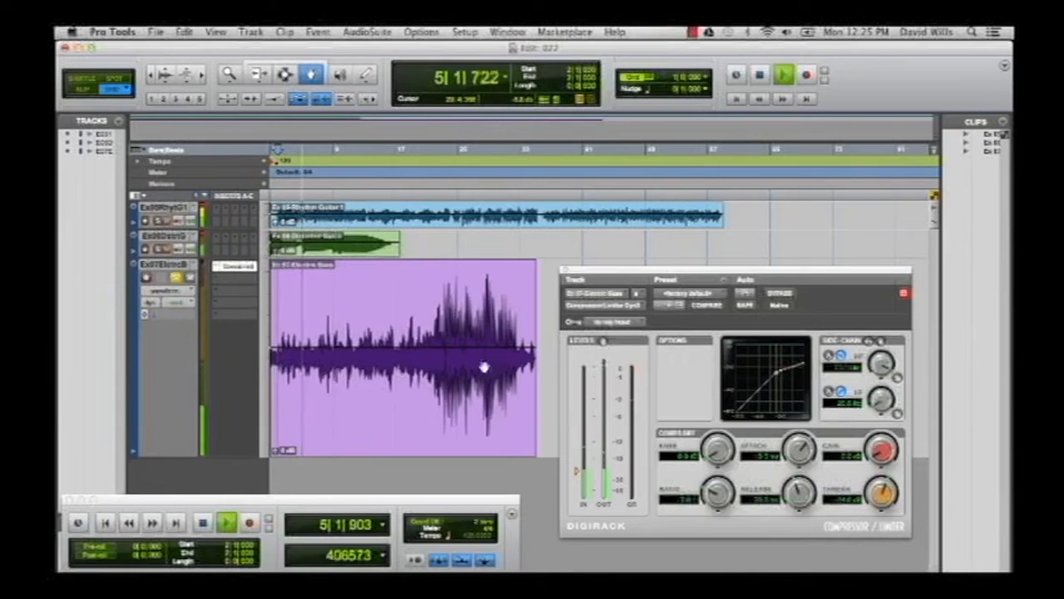
{"action": "key", "text": "space"}
{"action": "left_click", "coordinate": [443, 151]}
{"action": "key", "text": "space"}
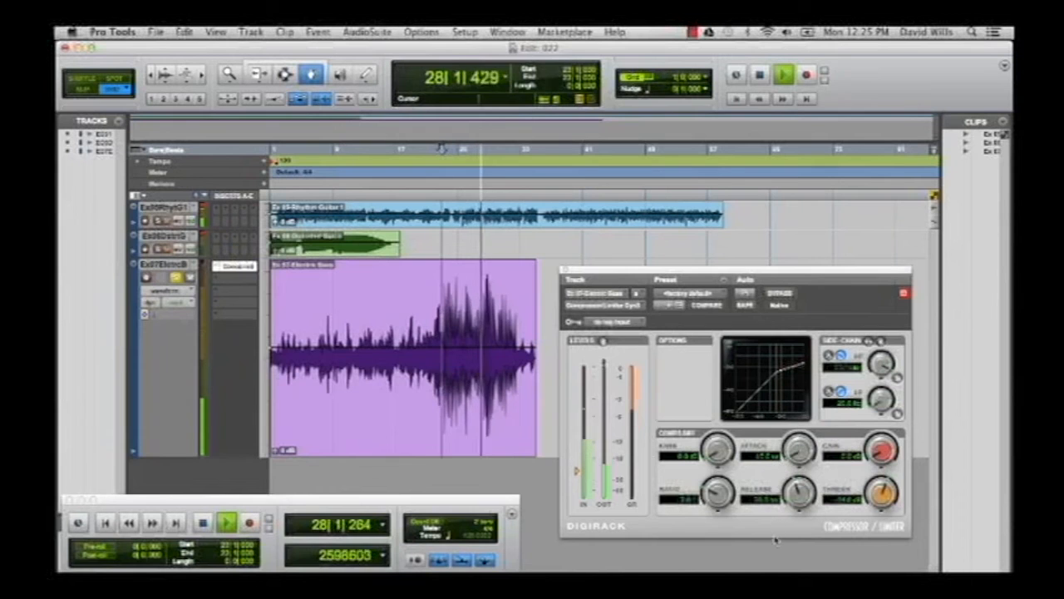
Set the bass compressor's attack to 10.0 µs and replay the loud passage from bar 24.
{"action": "left_click_drag", "start_coordinate": [796, 460], "coordinate": [794, 470]}
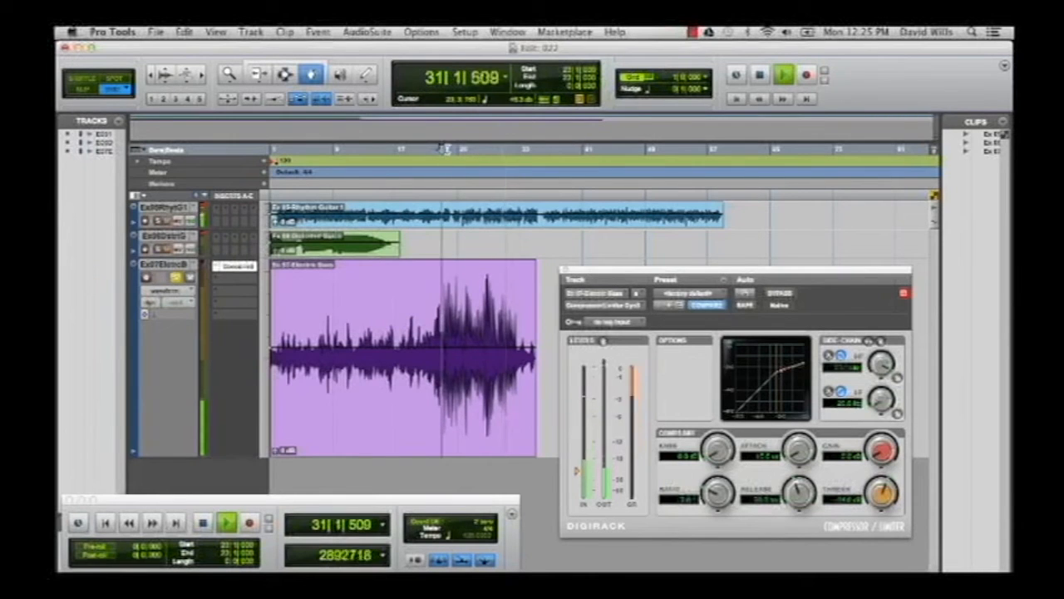
{"action": "key", "text": "space"}
{"action": "left_click", "coordinate": [450, 149]}
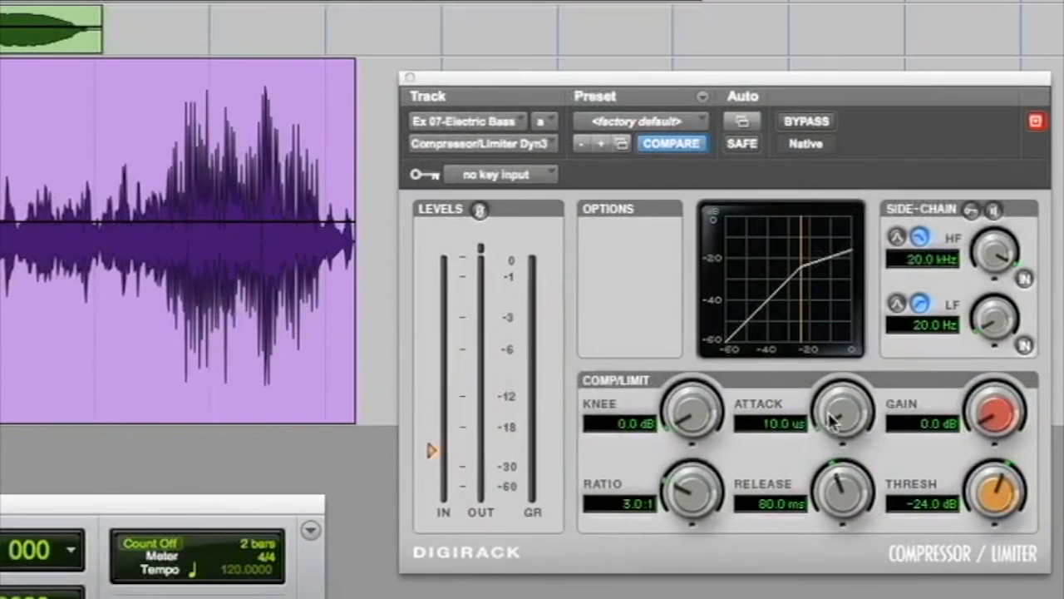
{"action": "key", "text": "space"}
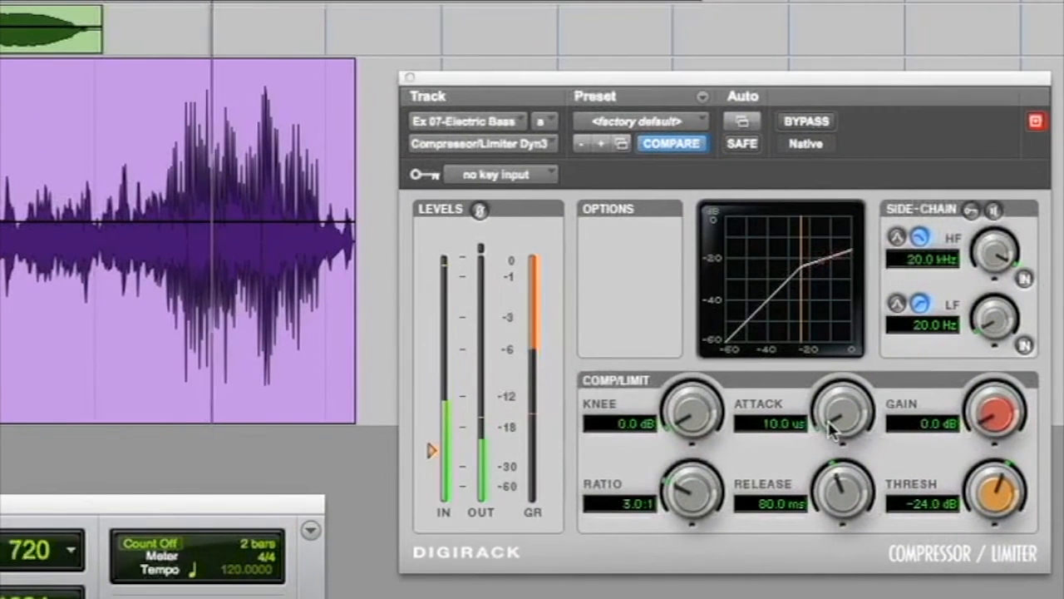
Slow the bass compressor's attack to 6.5 ms during playback, stop, and readjust it to 6.9 ms.
{"action": "left_click_drag", "start_coordinate": [832, 428], "coordinate": [867, 266]}
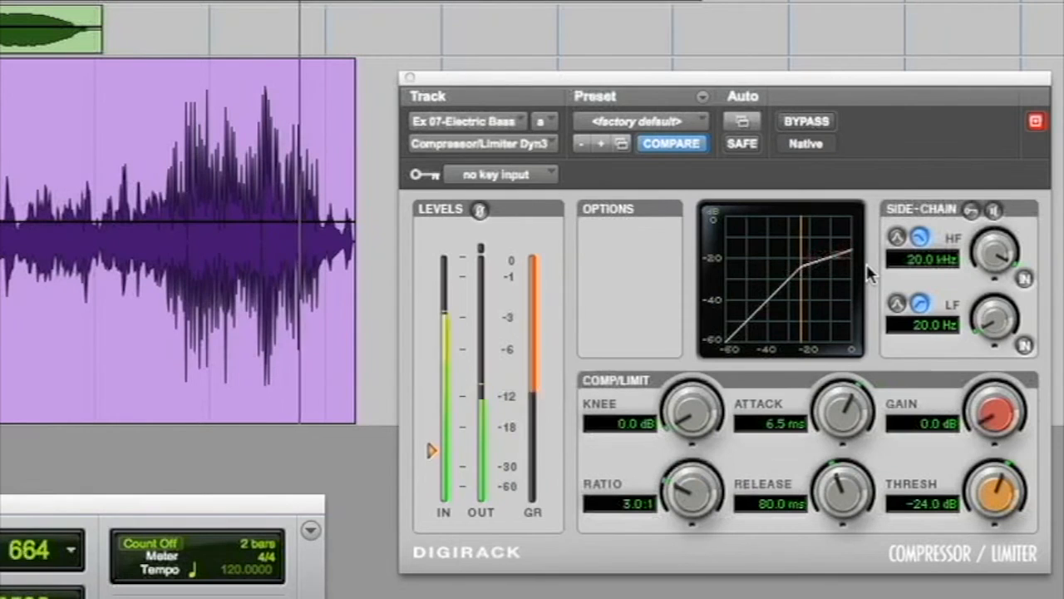
{"action": "key", "text": "space"}
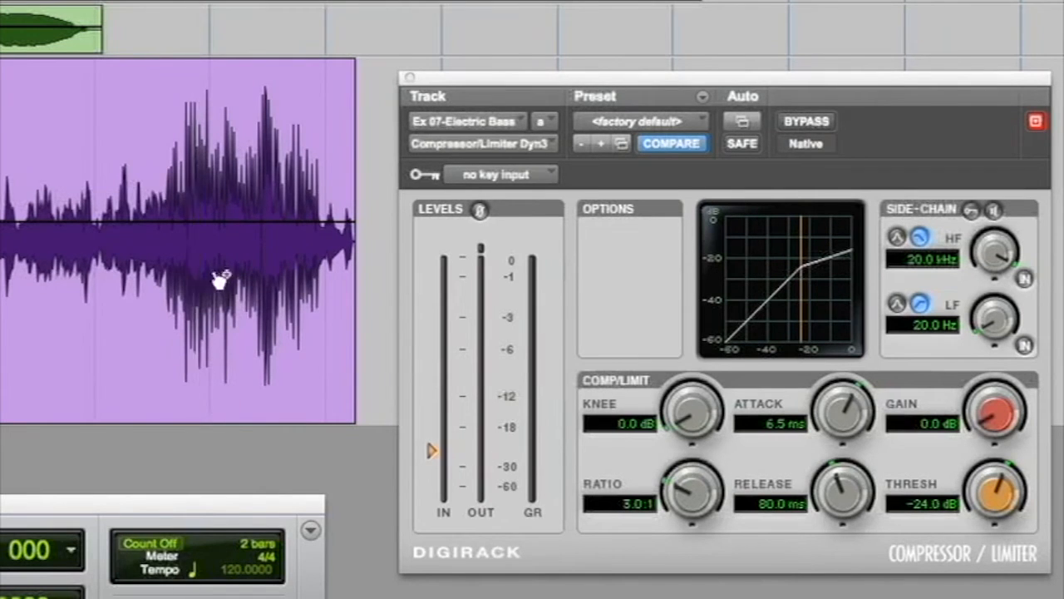
{"action": "left_click_drag", "start_coordinate": [839, 413], "coordinate": [839, 409]}
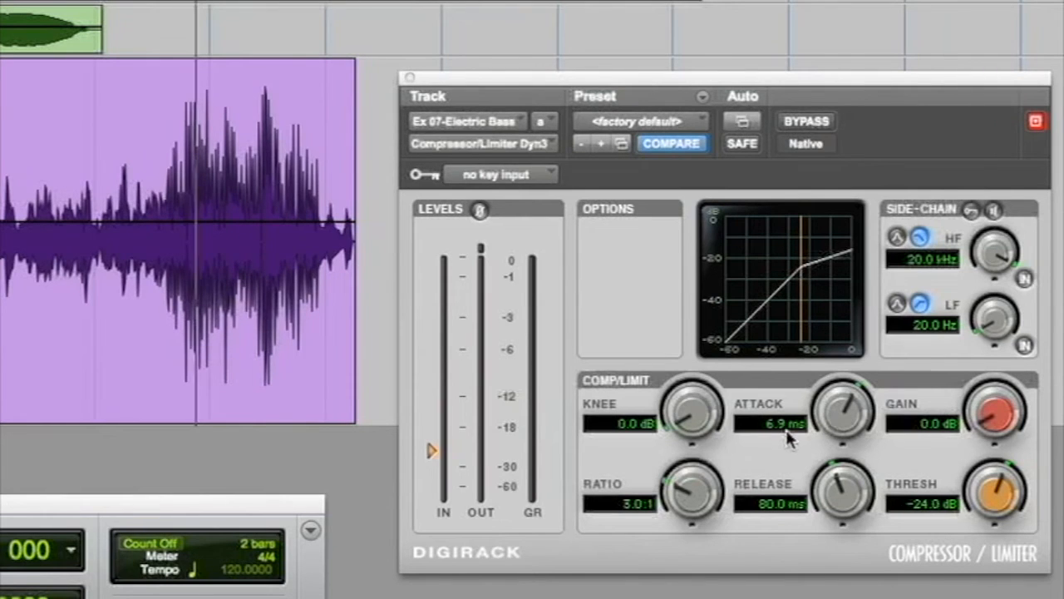
{"action": "left_click_drag", "start_coordinate": [826, 428], "coordinate": [814, 410]}
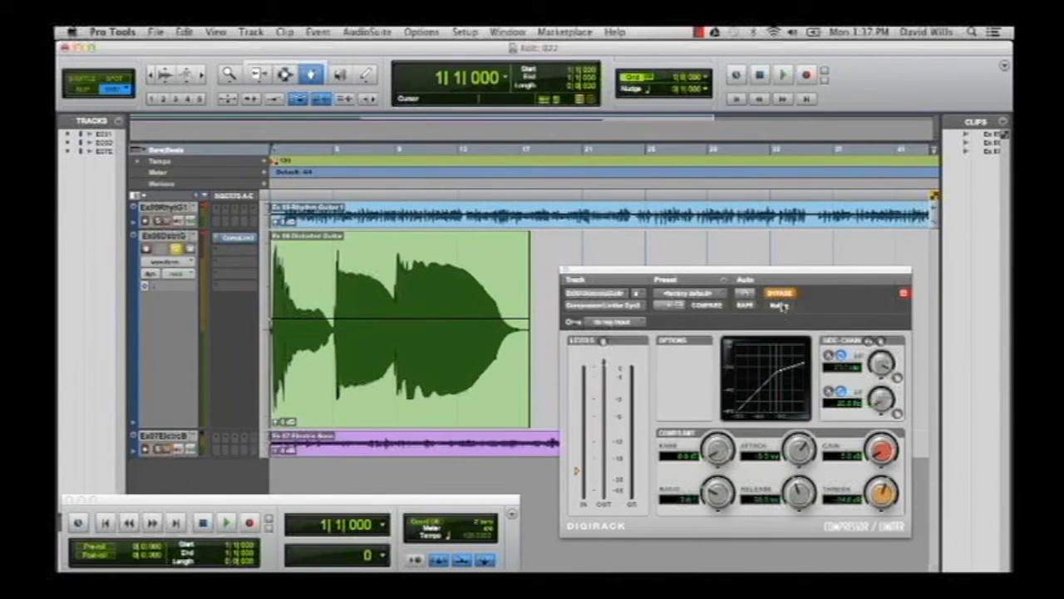
Audition the distorted guitar with its compressor bypassed and take the compressor out of bypass.
{"action": "left_click", "coordinate": [227, 523]}
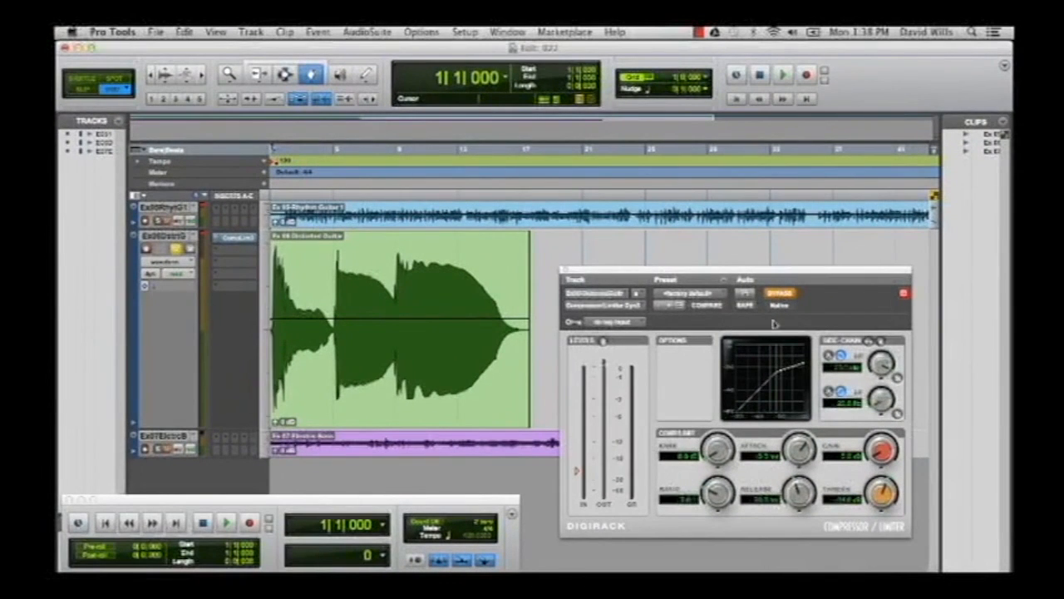
{"action": "left_click", "coordinate": [780, 294]}
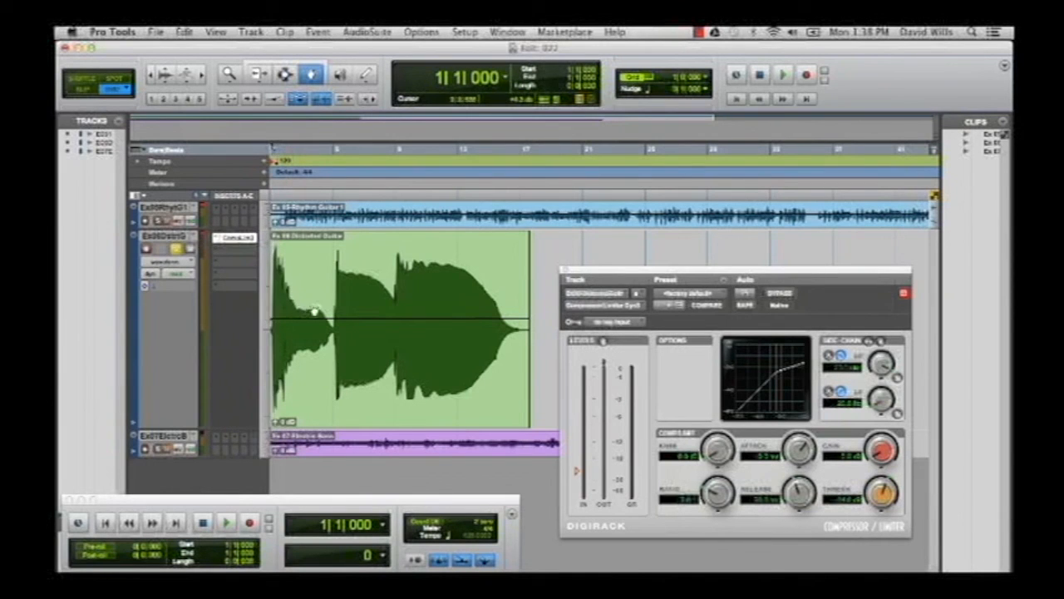
Raise the gain of the distorted guitar's compressor and audition the track from the start.
{"action": "left_click_drag", "start_coordinate": [883, 452], "coordinate": [874, 439]}
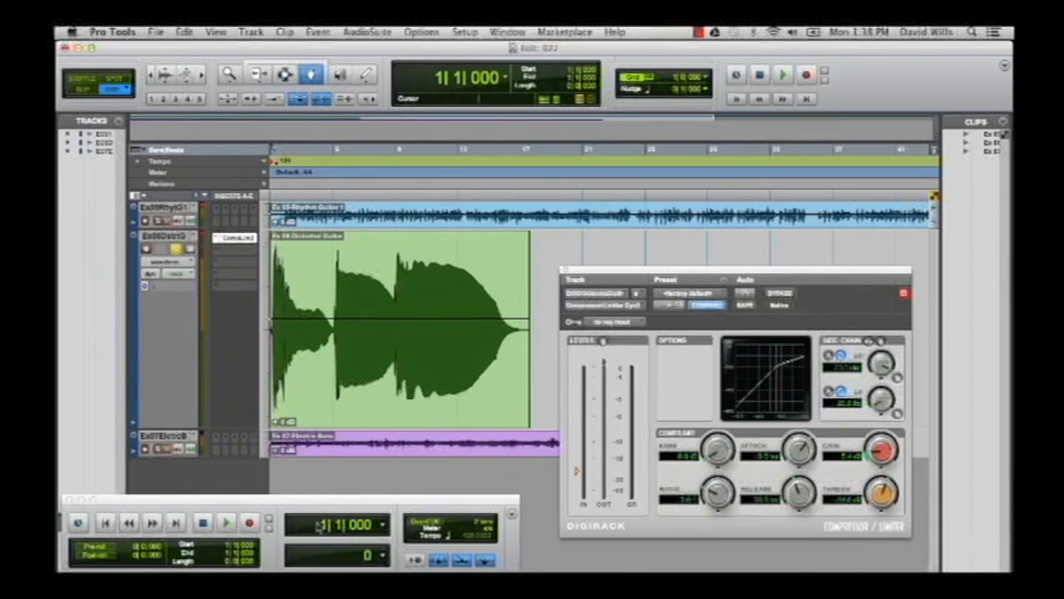
{"action": "left_click", "coordinate": [225, 523]}
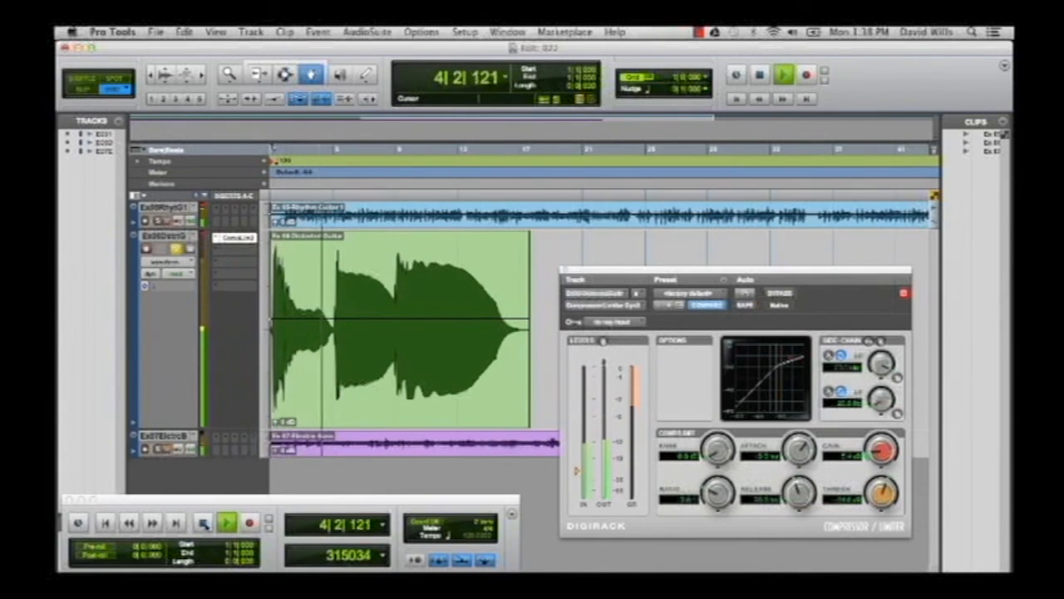
{"action": "key", "text": "space"}
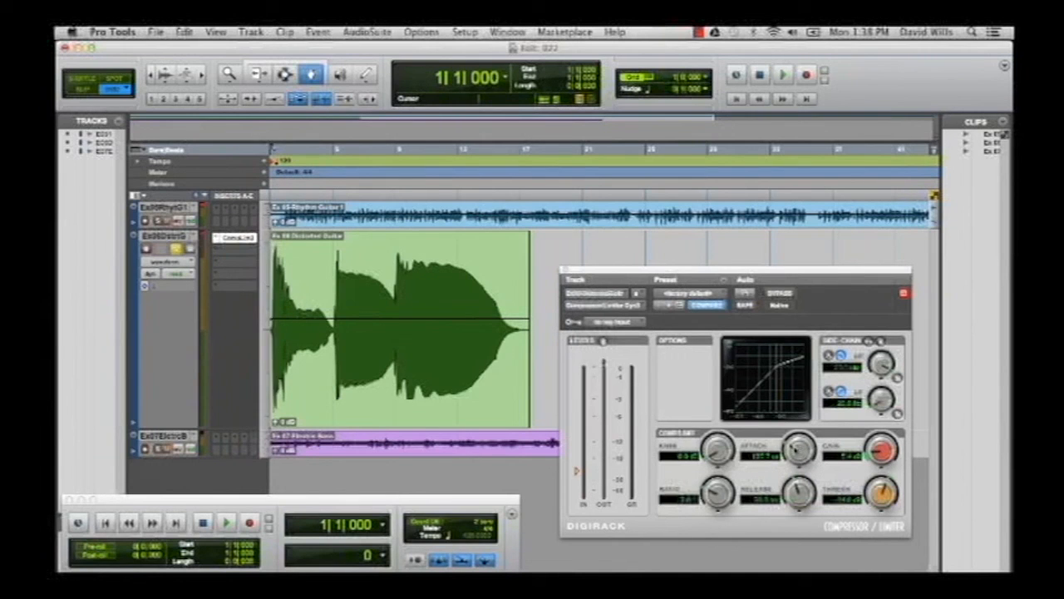
Lengthen the compressor's attack, raise its gain further and replay the distorted guitar from the start.
{"action": "left_click_drag", "start_coordinate": [871, 454], "coordinate": [875, 449]}
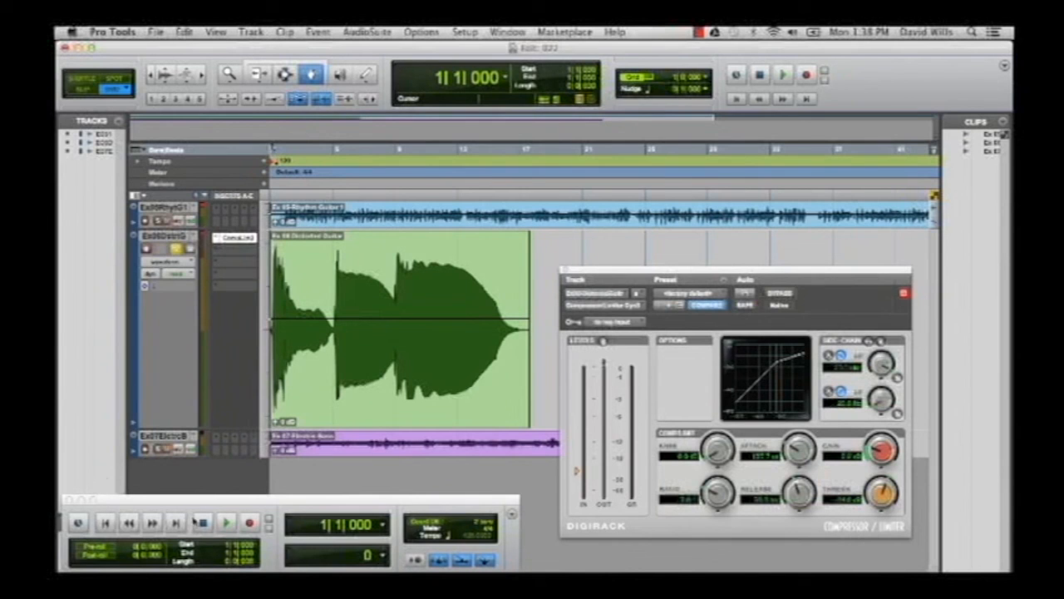
{"action": "left_click", "coordinate": [226, 522]}
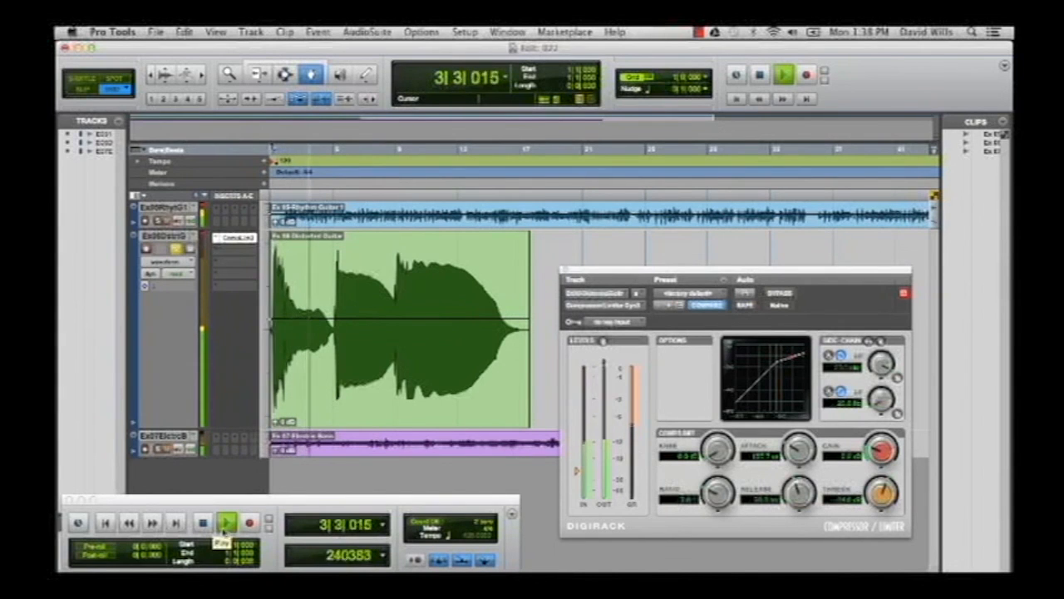
{"action": "left_click", "coordinate": [203, 524]}
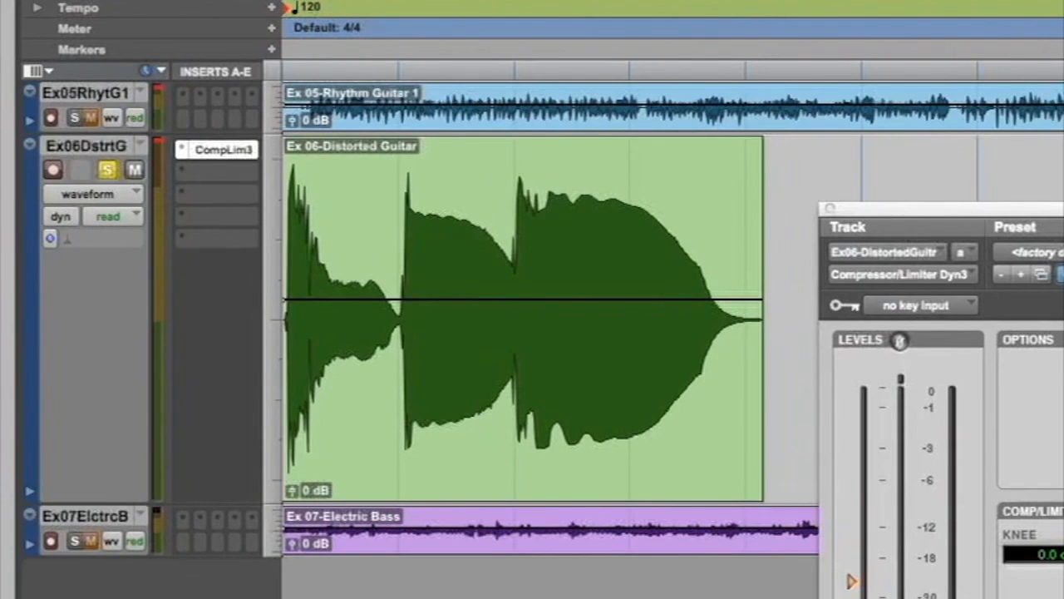
{"action": "key", "text": "space"}
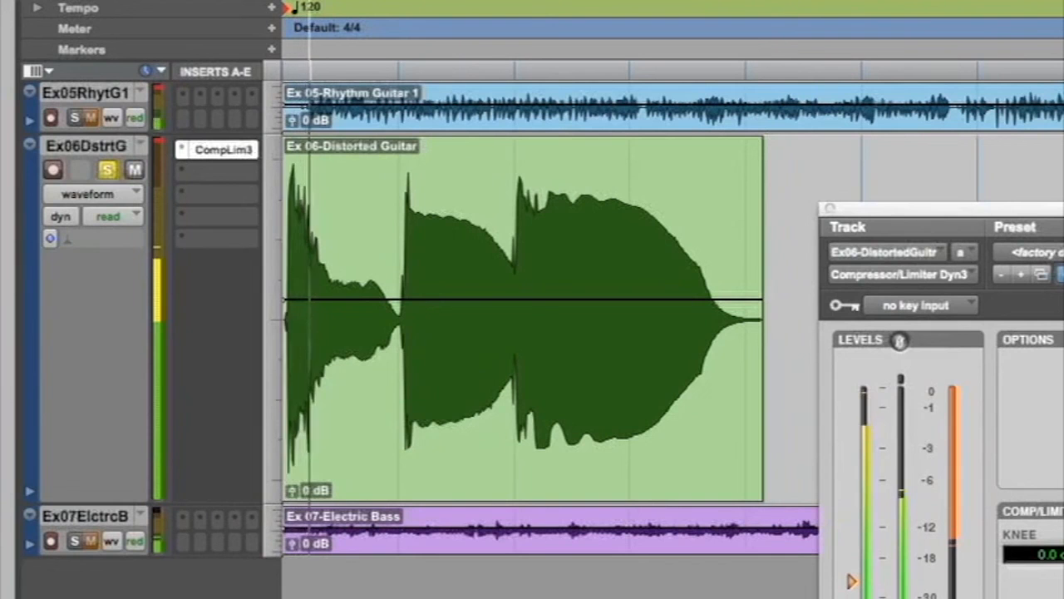